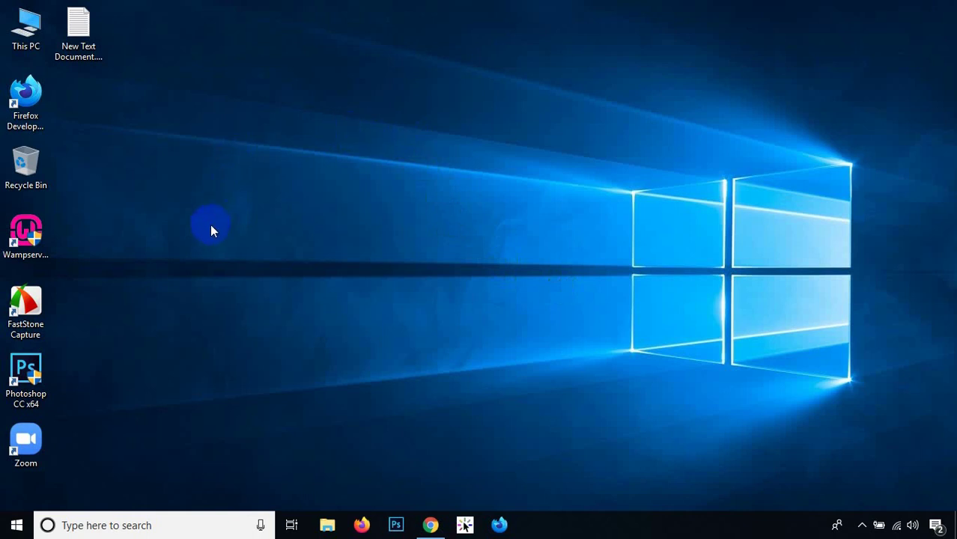
Step: Create a new folder on the desktop, keeping the default name
{"action": "right_click", "coordinate": [303, 141]}
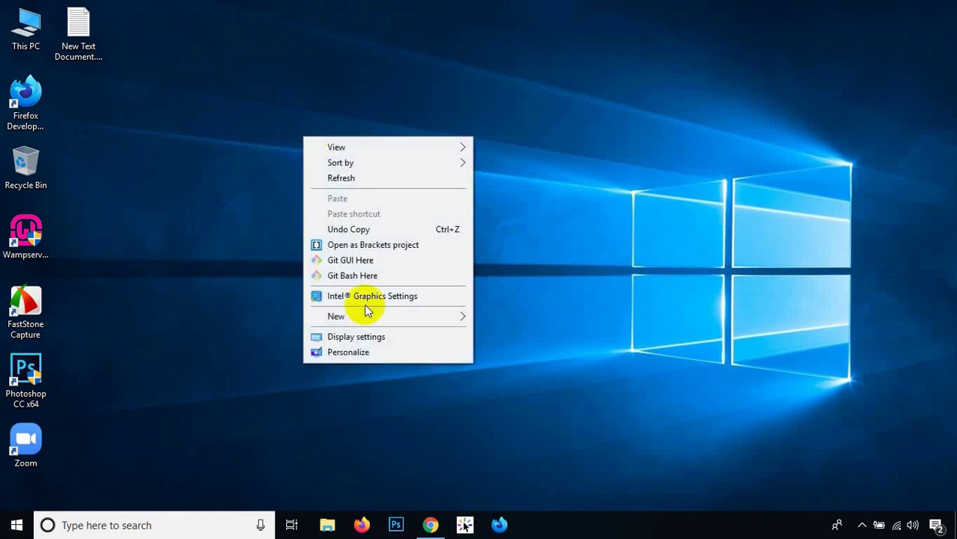
{"action": "left_click", "coordinate": [453, 319]}
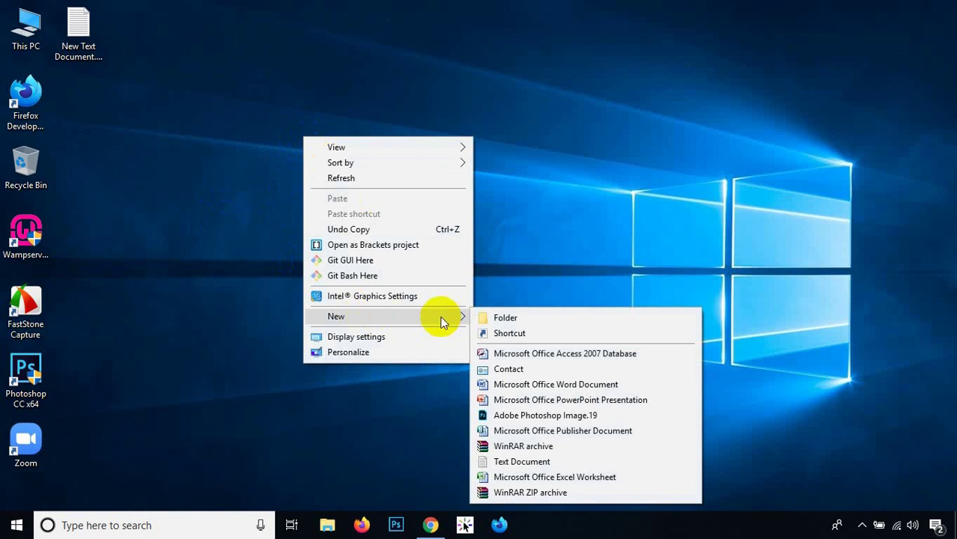
{"action": "left_click", "coordinate": [525, 318]}
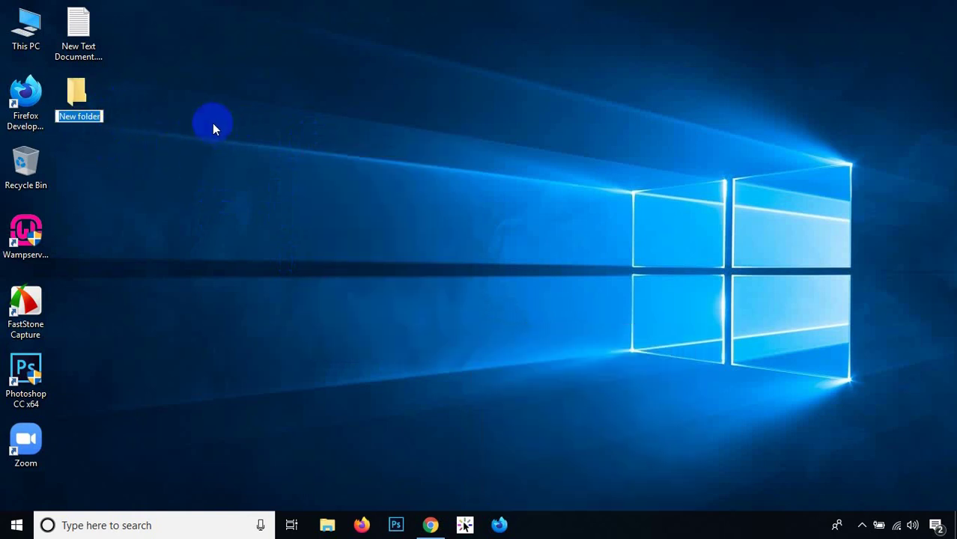
{"action": "key", "text": "Return"}
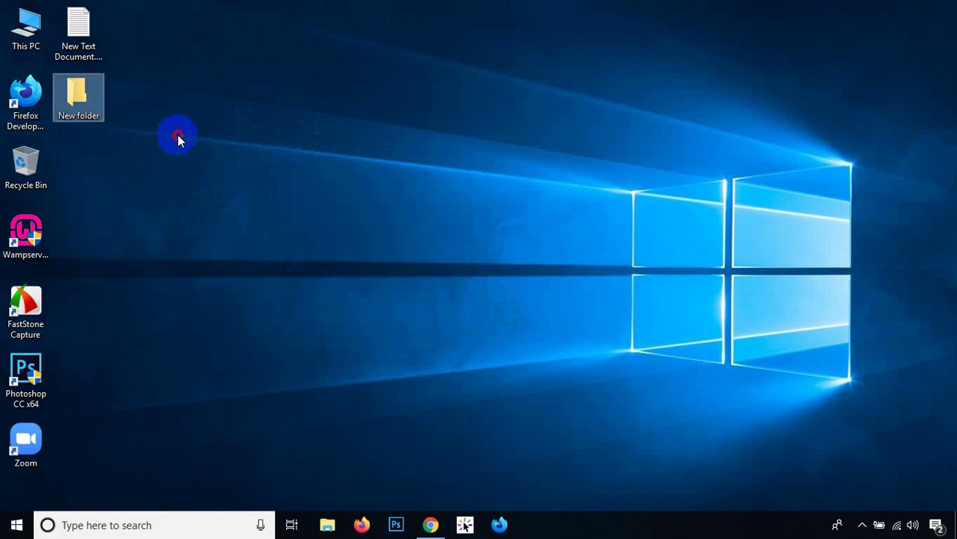
Step: Rename the new desktop folder as "our web site"
{"action": "right_click", "coordinate": [95, 102]}
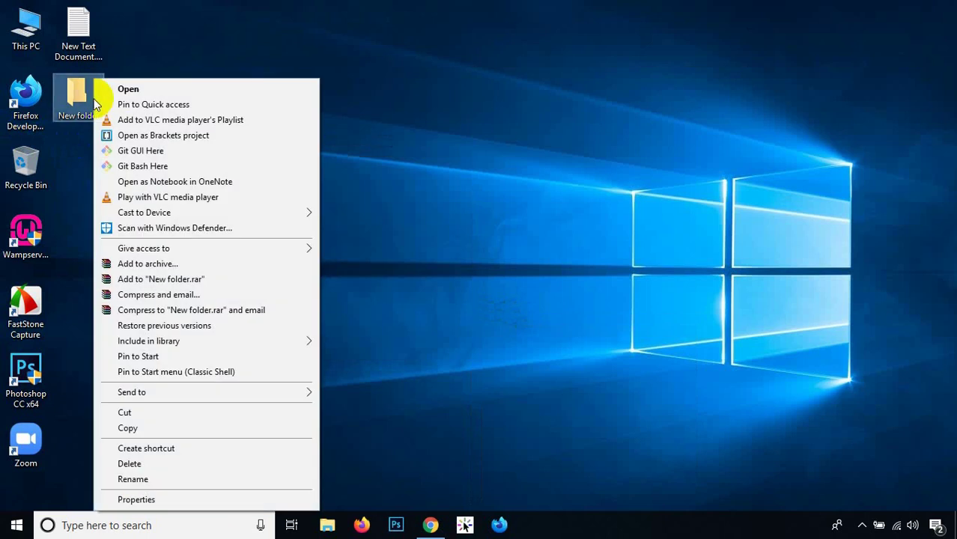
{"action": "left_click", "coordinate": [149, 480]}
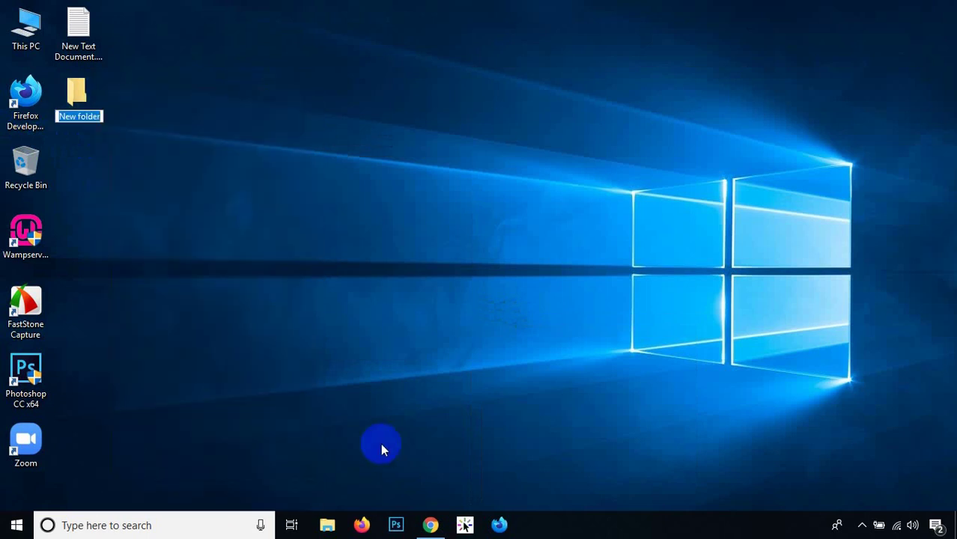
{"action": "key", "text": "BackSpace"}
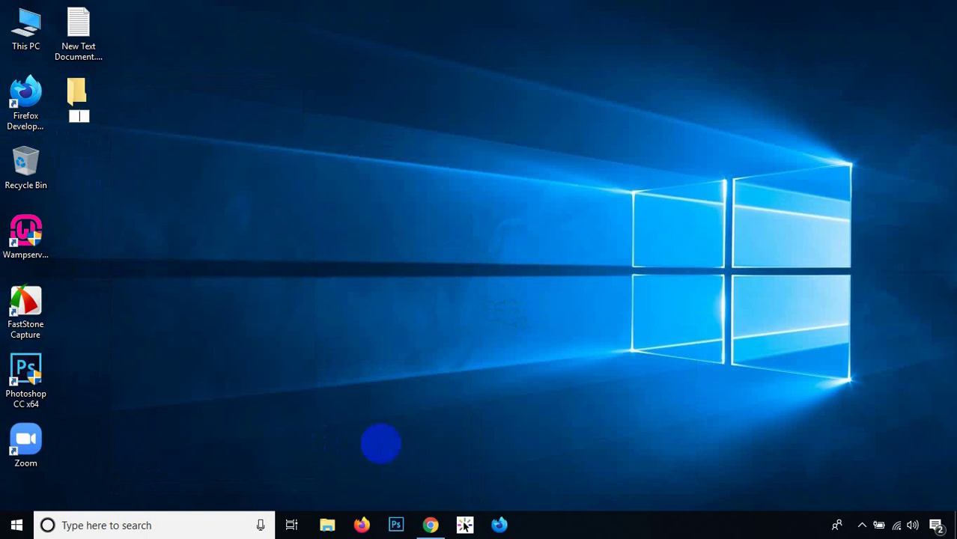
{"action": "type", "text": "our web site"}
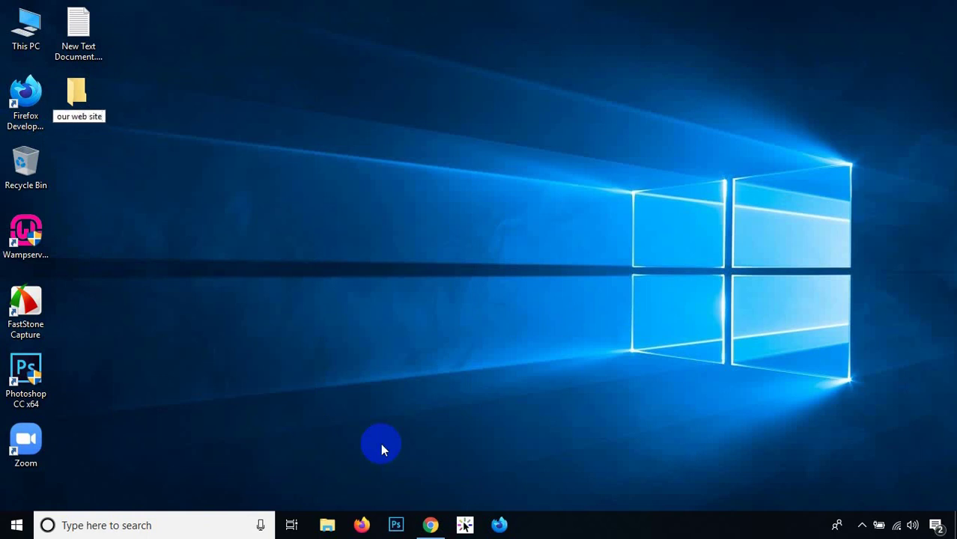
{"action": "key", "text": "Return"}
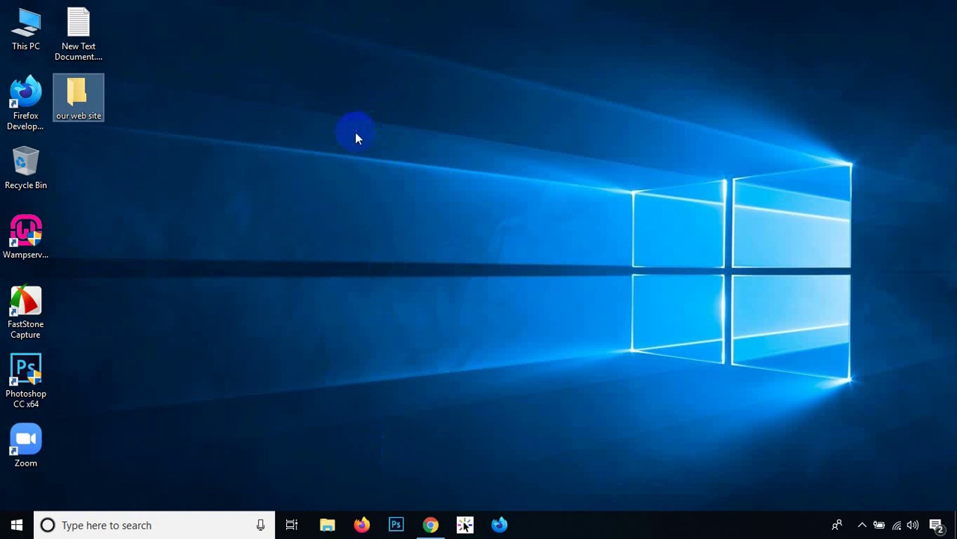
Step: Open the "our web site" folder and create a text document in it with the default name
{"action": "double_click", "coordinate": [78, 96]}
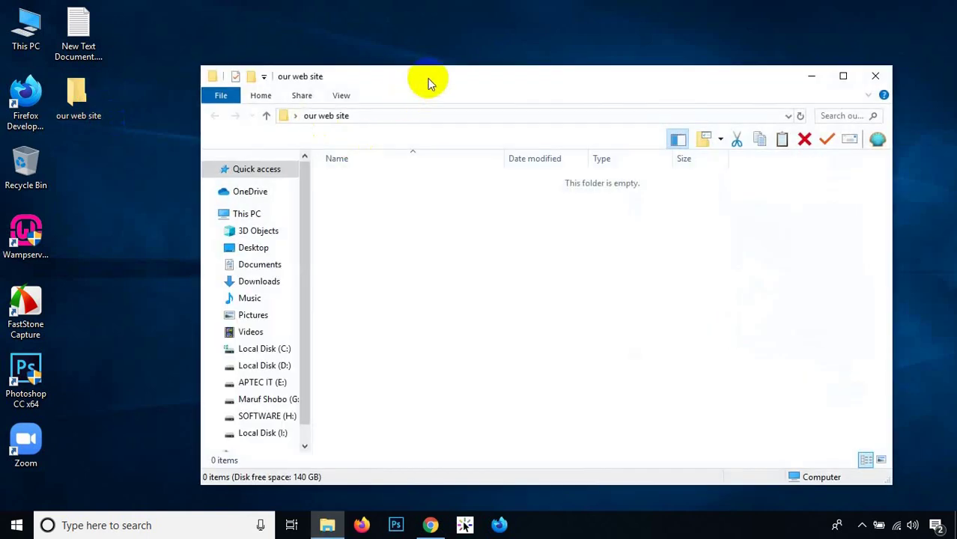
{"action": "left_click_drag", "start_coordinate": [429, 83], "coordinate": [378, 76]}
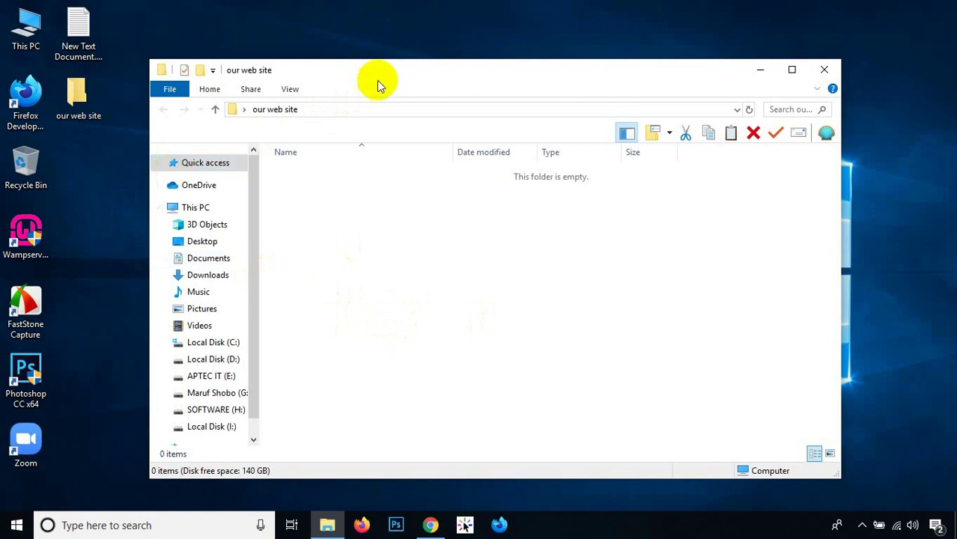
{"action": "left_click_drag", "start_coordinate": [389, 74], "coordinate": [394, 57]}
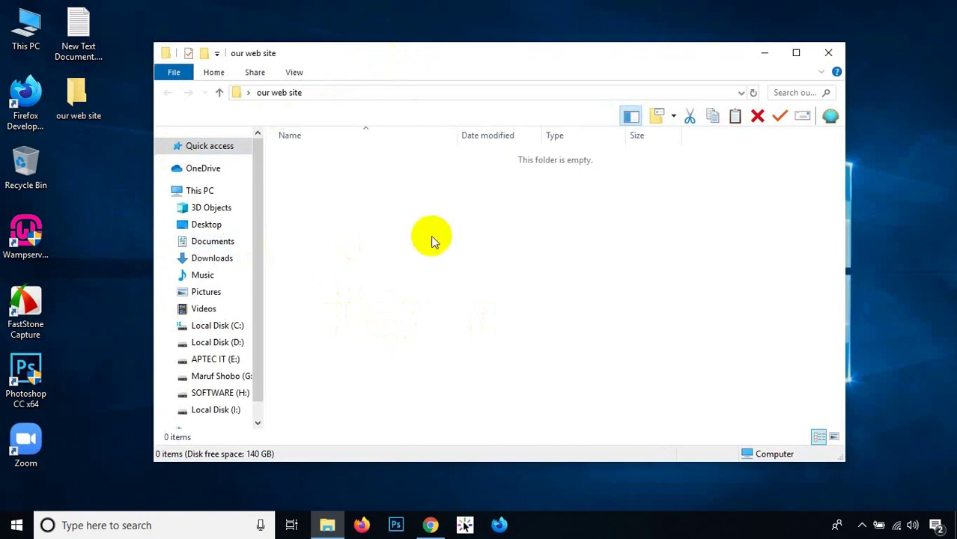
{"action": "right_click", "coordinate": [387, 181]}
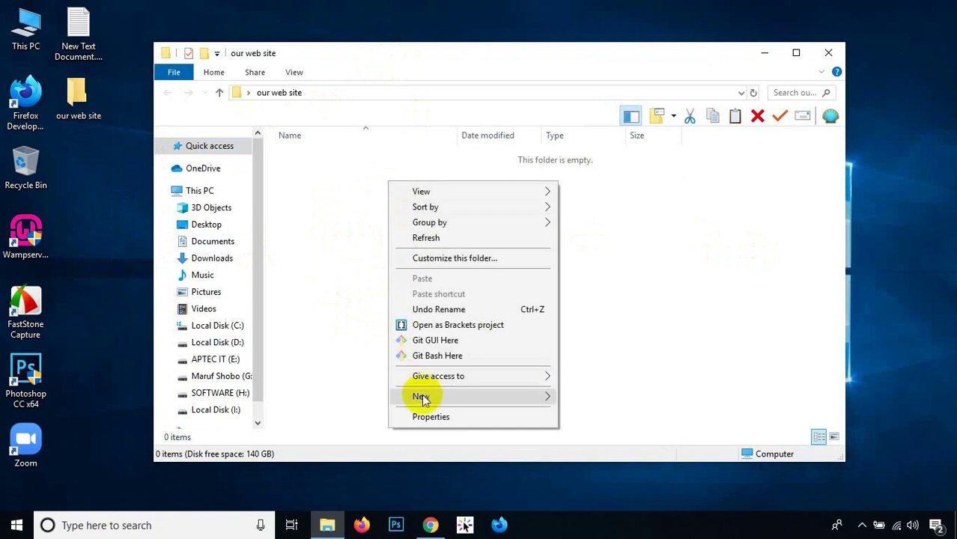
{"action": "mouse_move", "coordinate": [421, 399]}
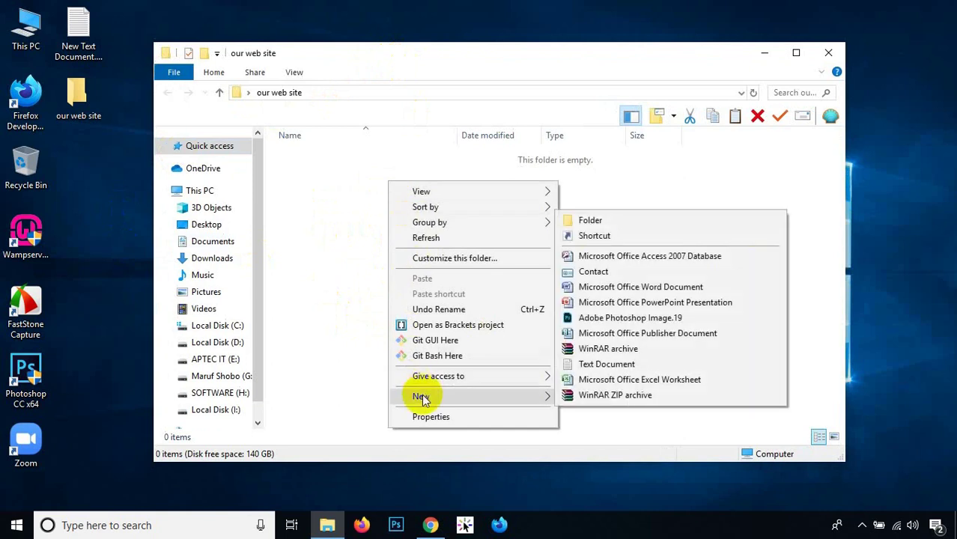
{"action": "left_click", "coordinate": [619, 365]}
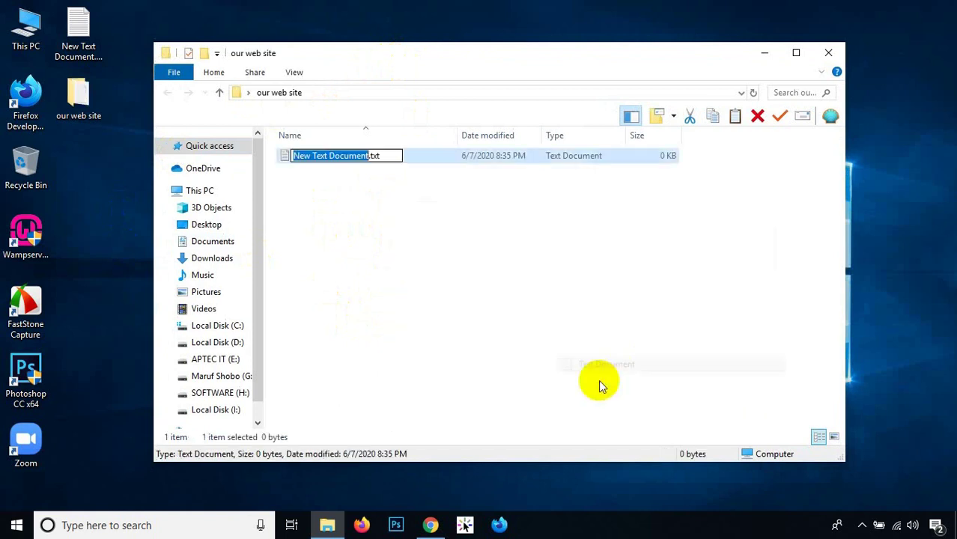
{"action": "left_click", "coordinate": [356, 214]}
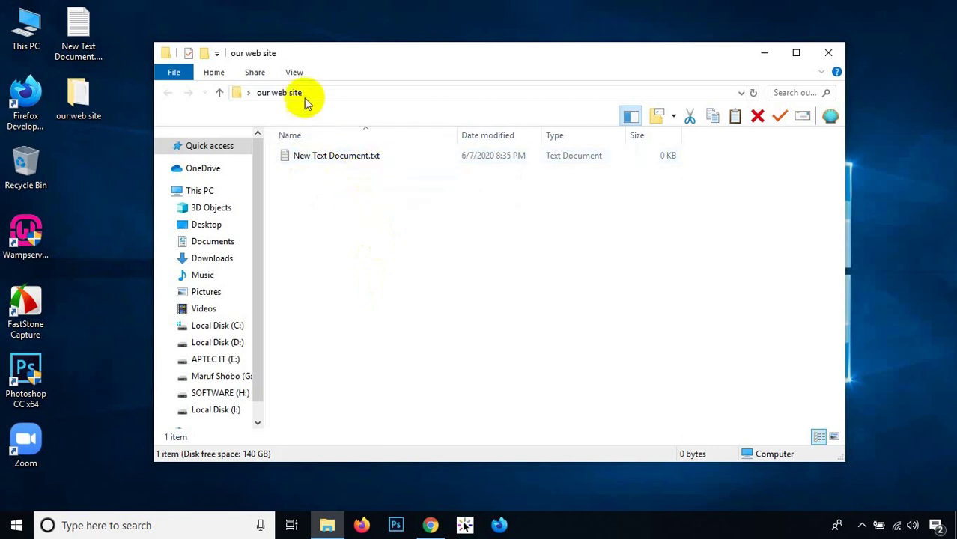
Step: Hide file name extensions in the folder view
{"action": "left_click", "coordinate": [295, 73]}
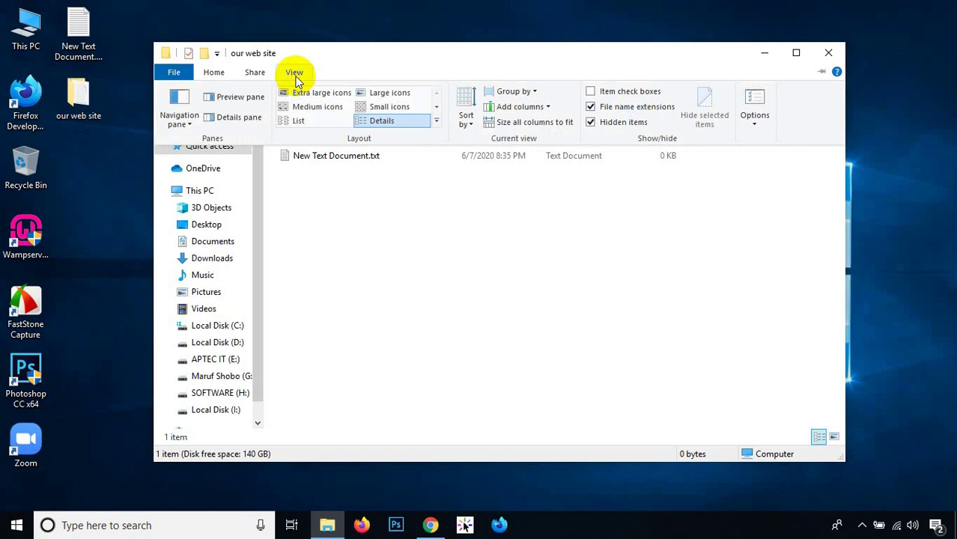
{"action": "left_click", "coordinate": [590, 107]}
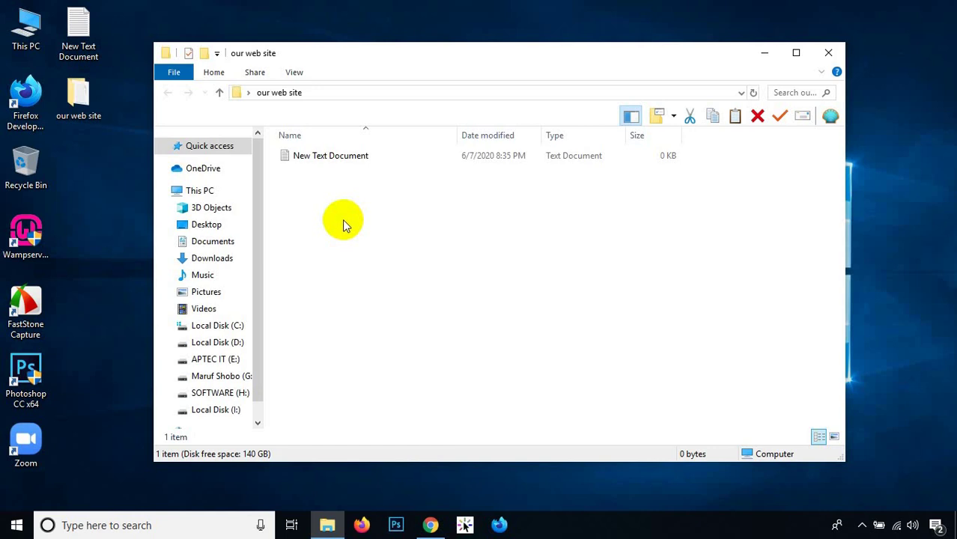
Step: Open the new text document in Notepad, enter "fsfsfsffsfs", and close it without saving
{"action": "left_click", "coordinate": [340, 155]}
{"action": "double_click", "coordinate": [340, 155]}
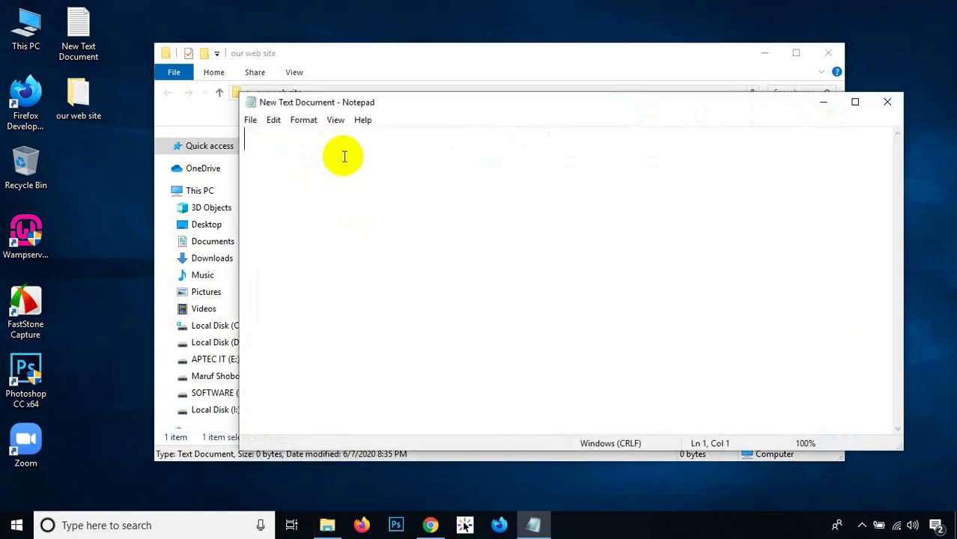
{"action": "type", "text": "fsfsfsffsfs"}
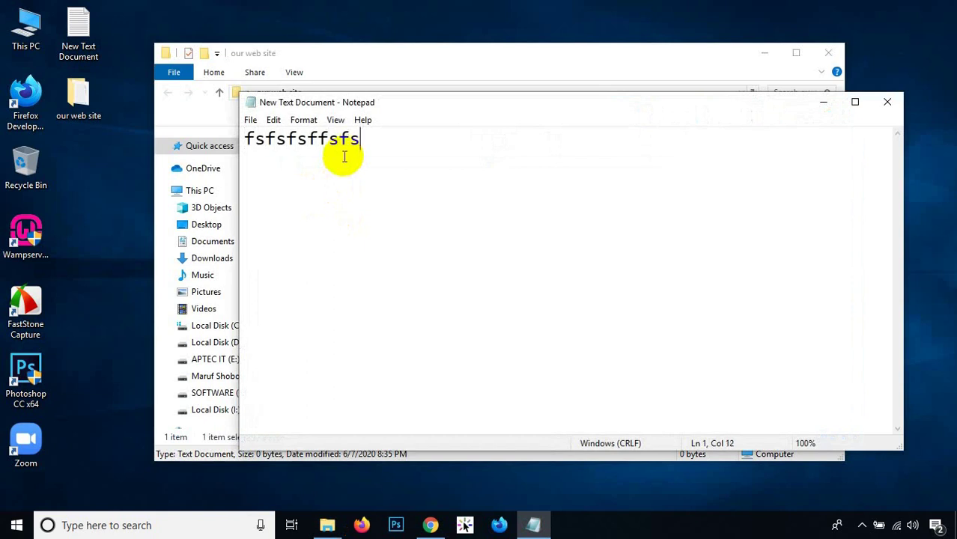
{"action": "left_click", "coordinate": [887, 102]}
{"action": "left_click", "coordinate": [502, 279]}
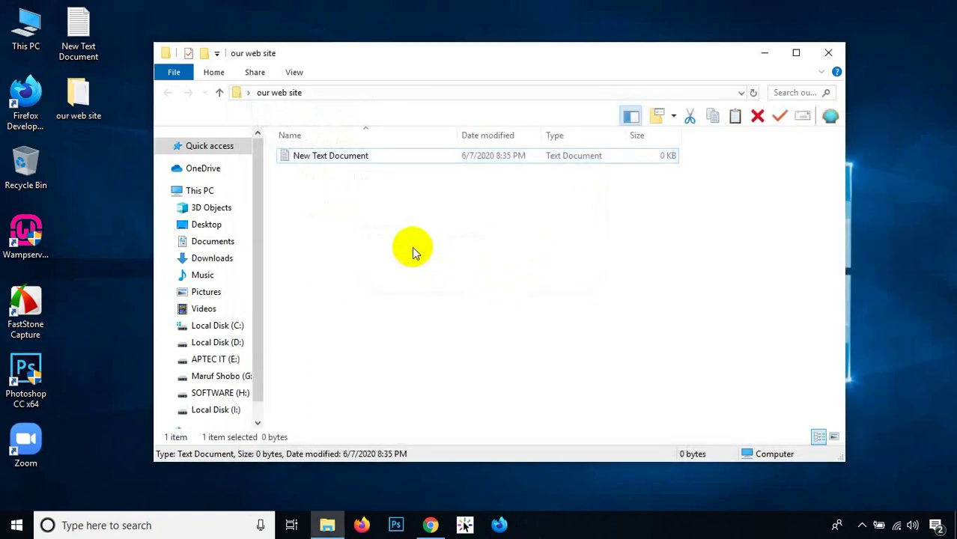
Step: Turn the display of file name extensions back on
{"action": "left_click", "coordinate": [294, 72]}
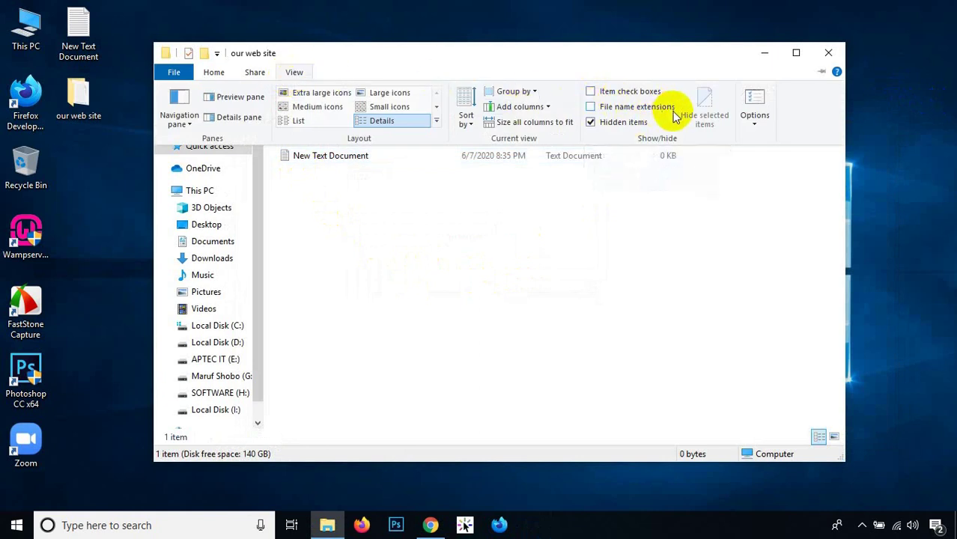
{"action": "left_click", "coordinate": [595, 108]}
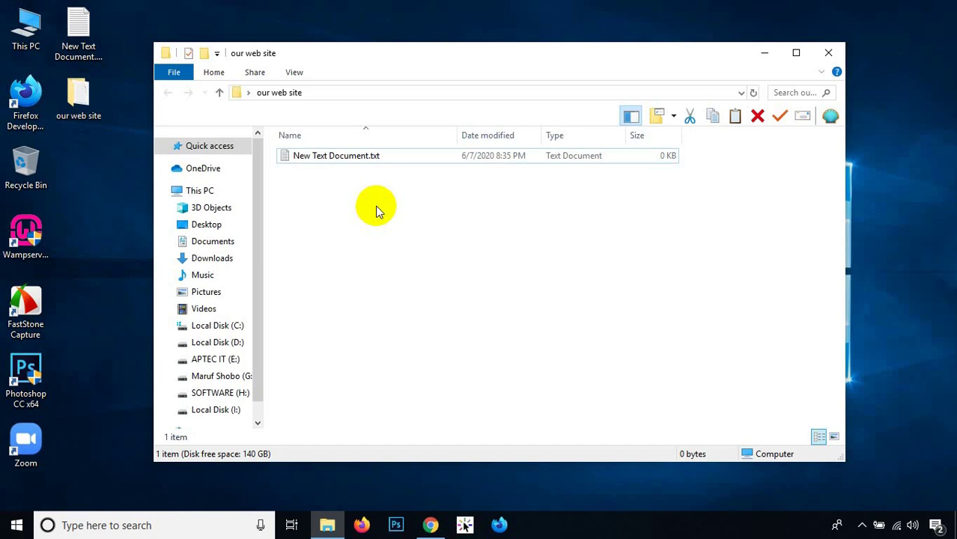
Step: Rename New Text Document.txt to the author's first name with the .html extension, accepting the extension change
{"action": "left_click", "coordinate": [361, 158]}
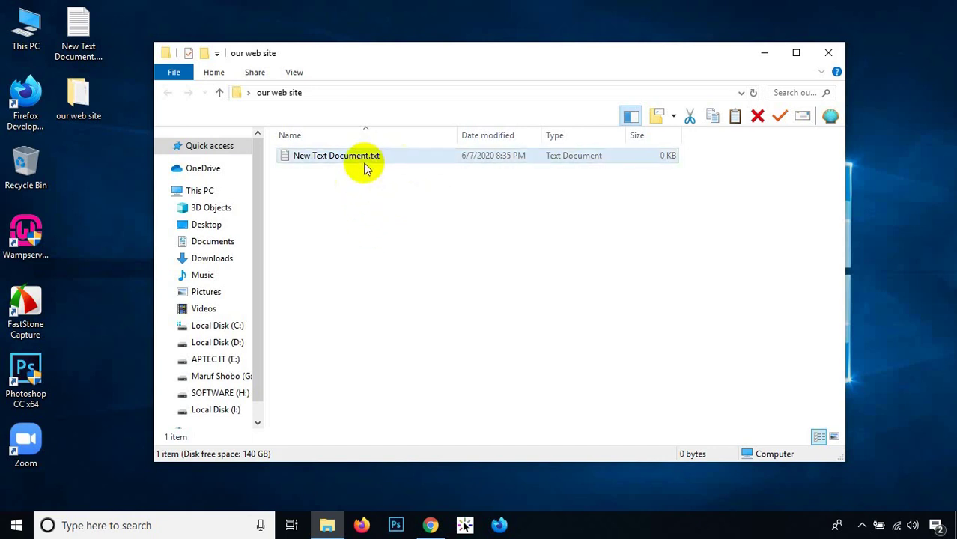
{"action": "left_click", "coordinate": [359, 169]}
{"action": "left_click", "coordinate": [352, 159]}
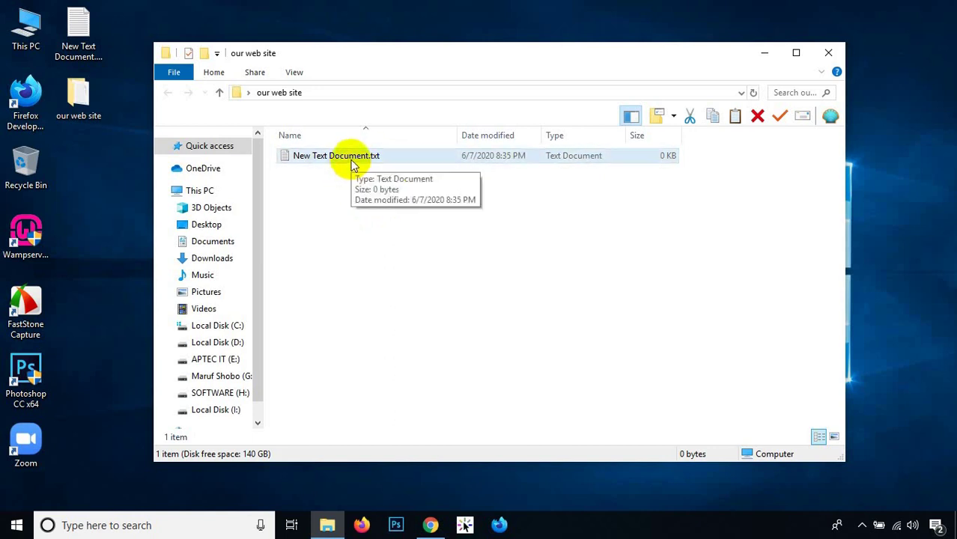
{"action": "right_click", "coordinate": [352, 165]}
{"action": "left_click", "coordinate": [388, 480]}
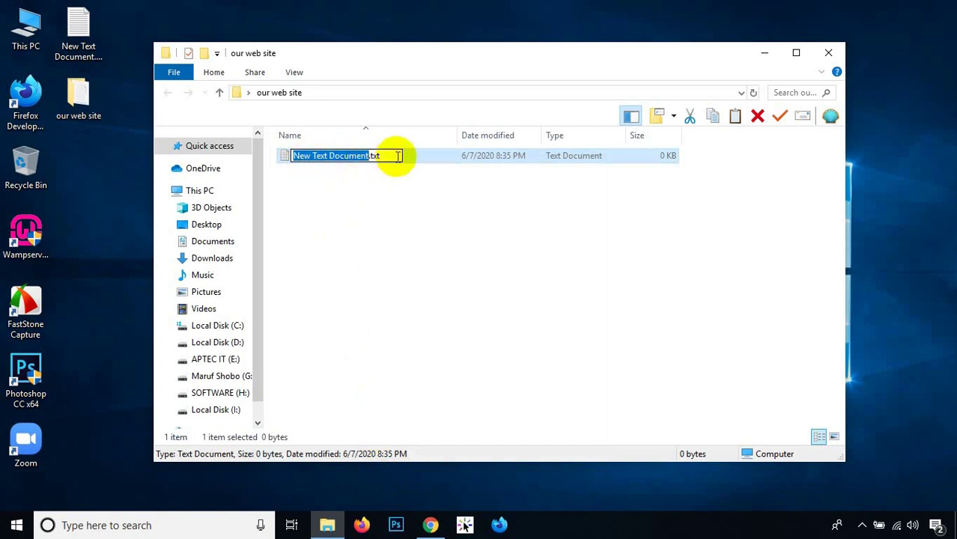
{"action": "left_click_drag", "start_coordinate": [397, 155], "coordinate": [256, 155]}
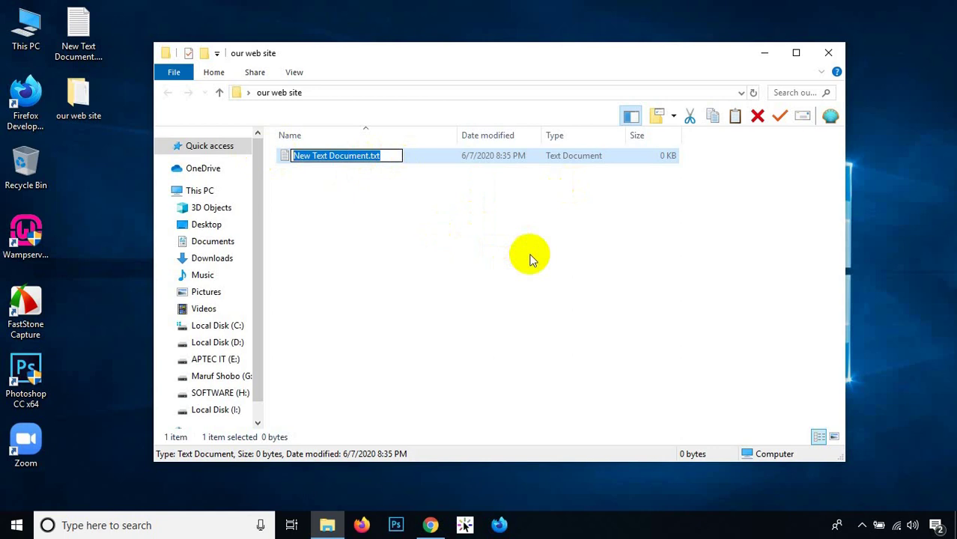
{"action": "type", "text": "maruf"}
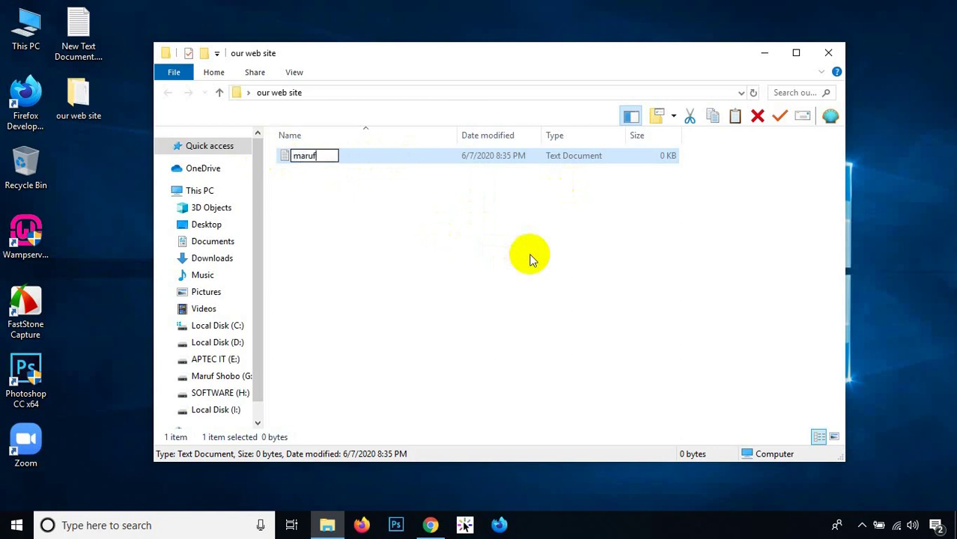
{"action": "type", "text": ".html"}
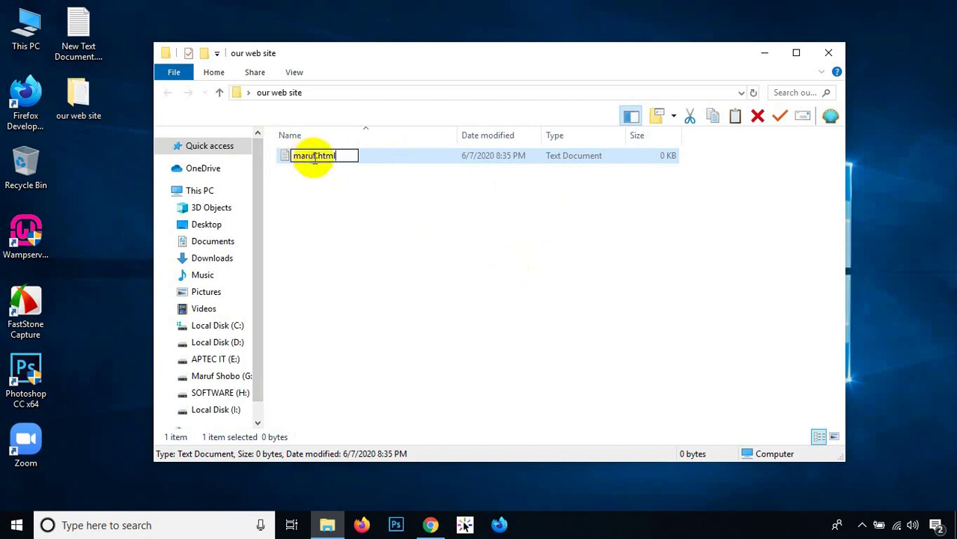
{"action": "left_click_drag", "start_coordinate": [315, 158], "coordinate": [343, 169]}
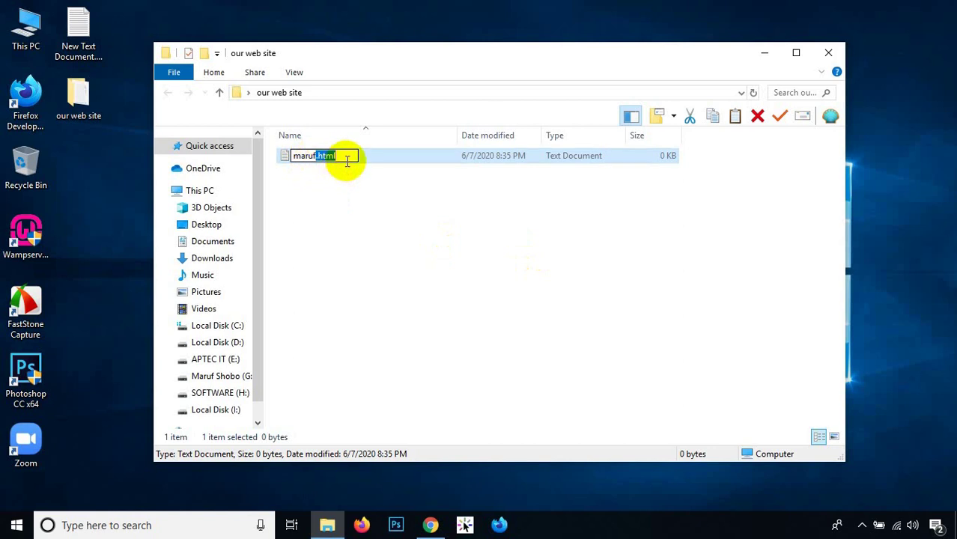
{"action": "left_click", "coordinate": [348, 160]}
{"action": "key", "text": "Return"}
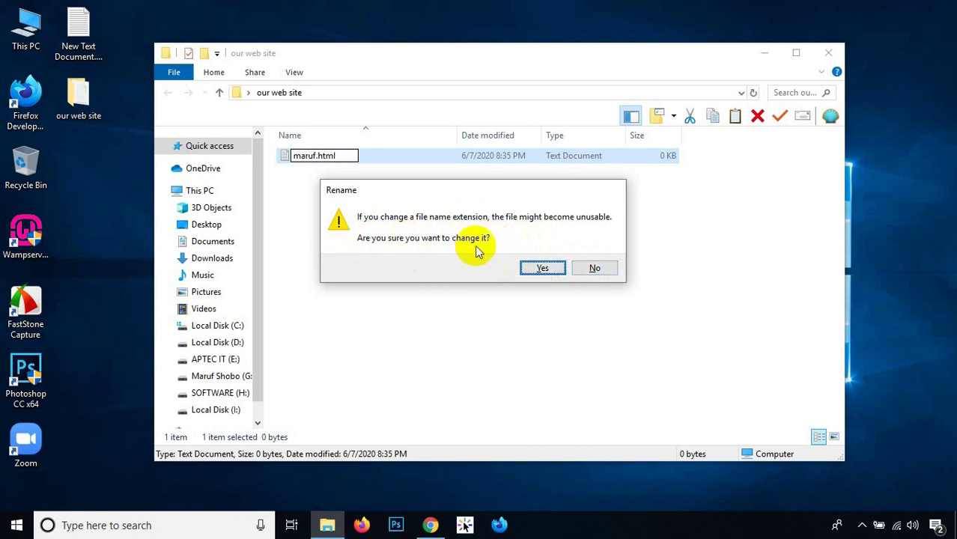
{"action": "left_click", "coordinate": [551, 268]}
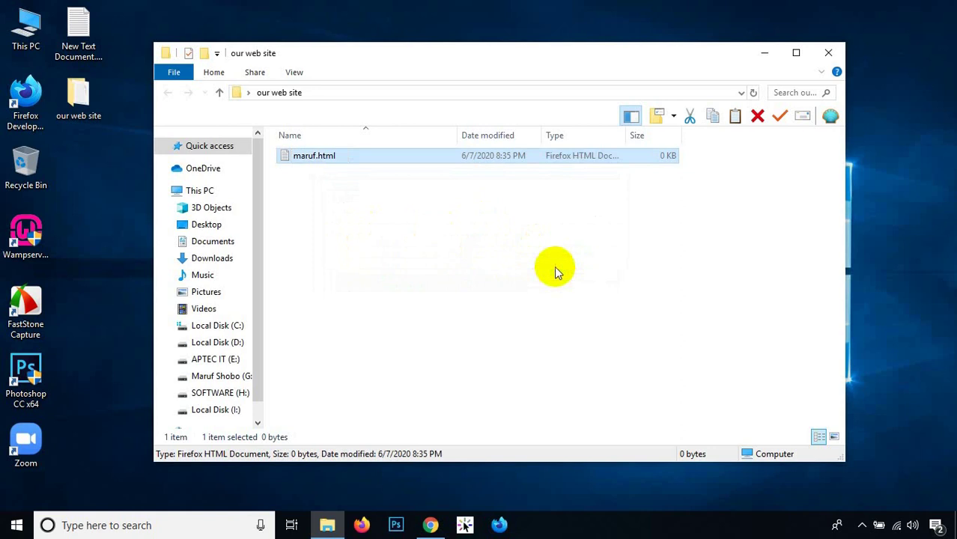
{"action": "left_click", "coordinate": [313, 193]}
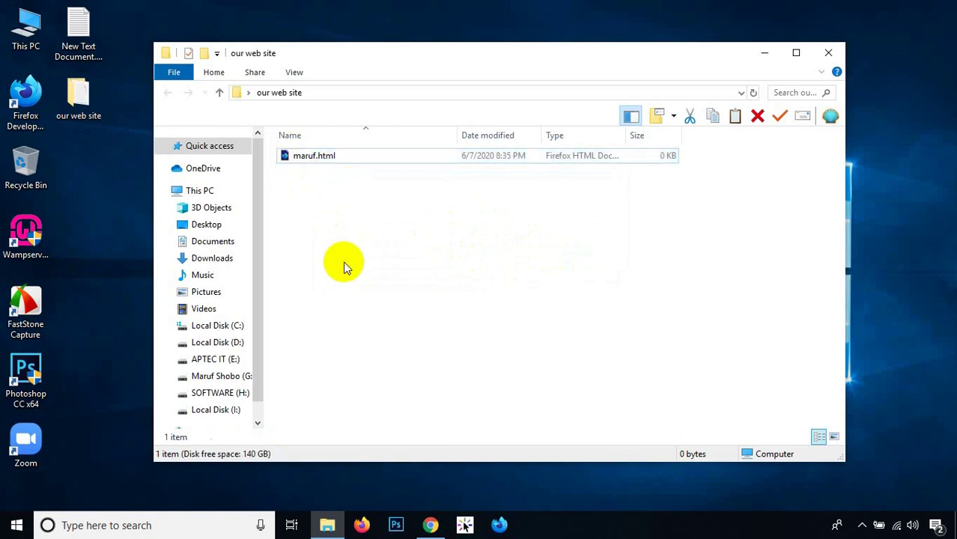
Step: Open the renamed HTML file in the Firefox browser, and switch to the techsmith.com/redirect tab
{"action": "left_click", "coordinate": [311, 165]}
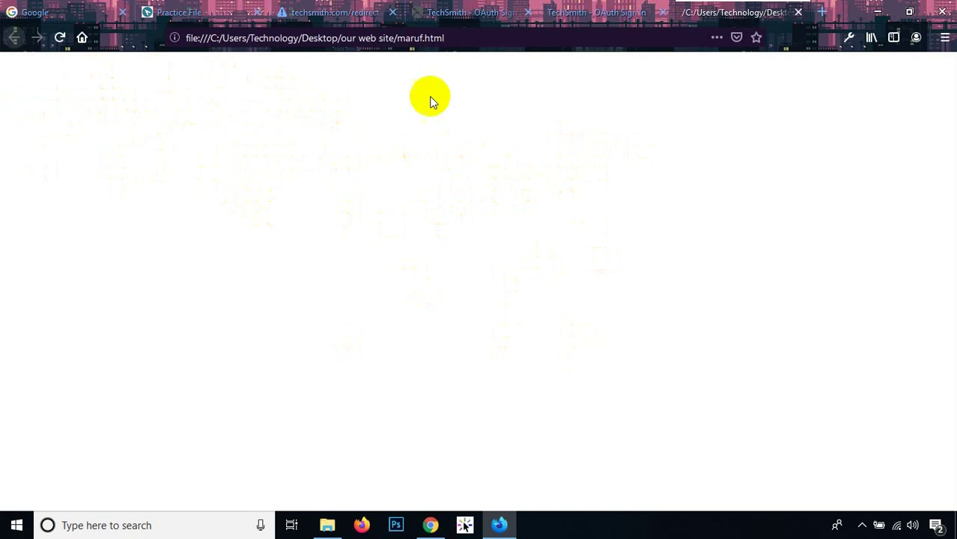
{"action": "left_click", "coordinate": [316, 9]}
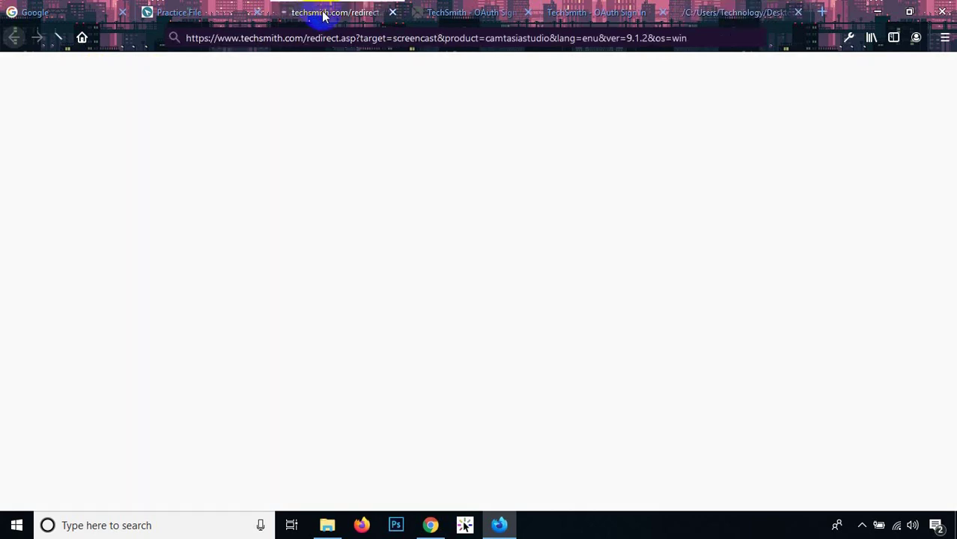
Step: Close the TechSmith, local file and Practice File tabs, and close the Firefox window
{"action": "left_click", "coordinate": [393, 12]}
{"action": "left_click", "coordinate": [395, 14]}
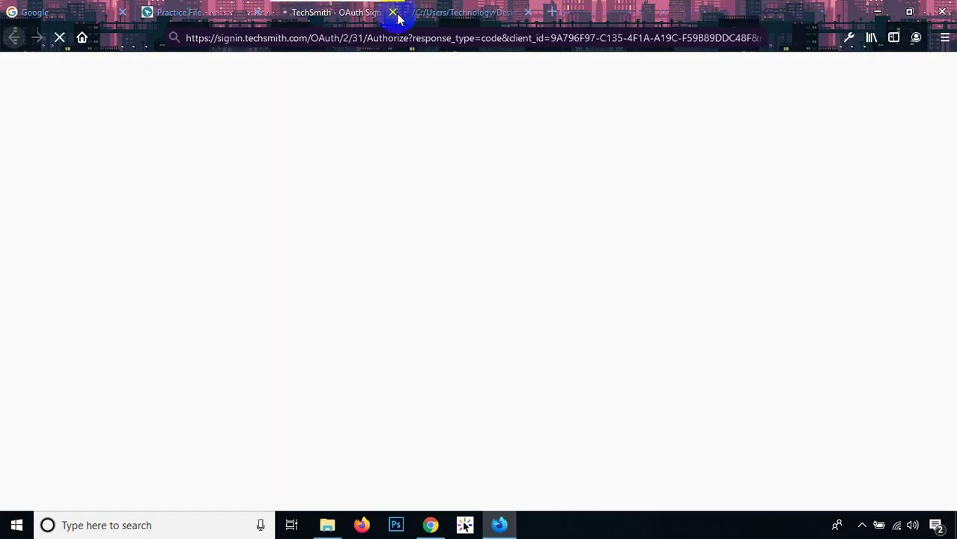
{"action": "left_click", "coordinate": [395, 14]}
{"action": "left_click", "coordinate": [394, 14]}
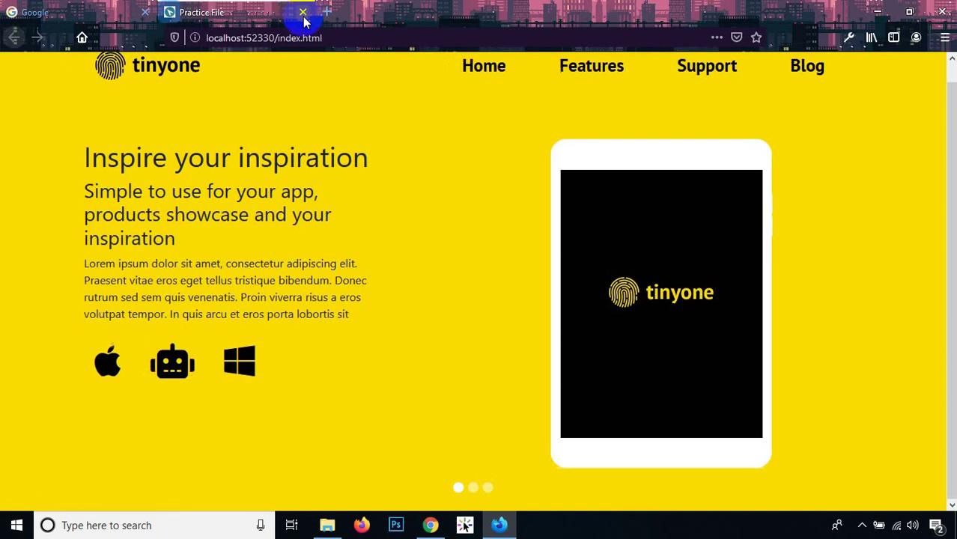
{"action": "left_click", "coordinate": [302, 13]}
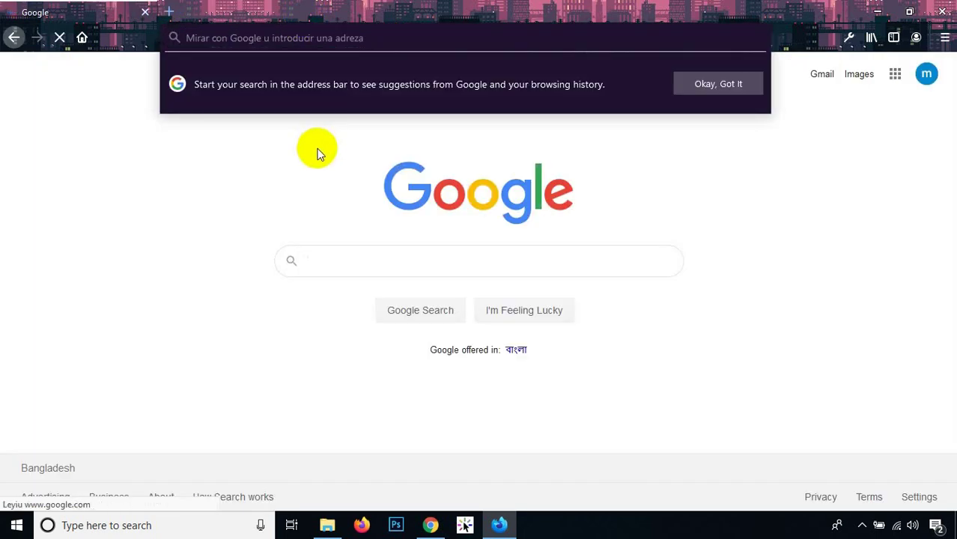
{"action": "left_click", "coordinate": [941, 11]}
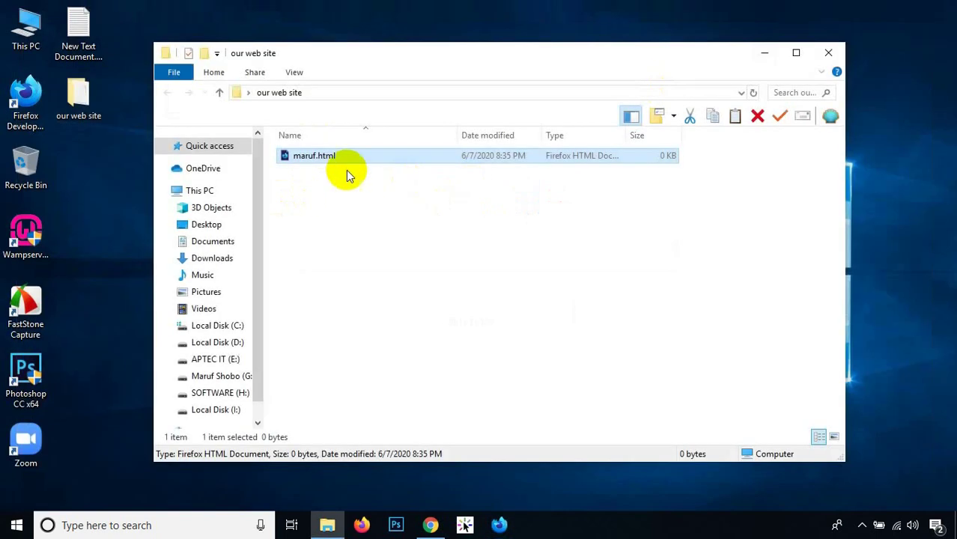
Step: Open the HTML file from the our web site folder in Firefox again, reload the page, and close the Google tab
{"action": "left_click", "coordinate": [307, 163]}
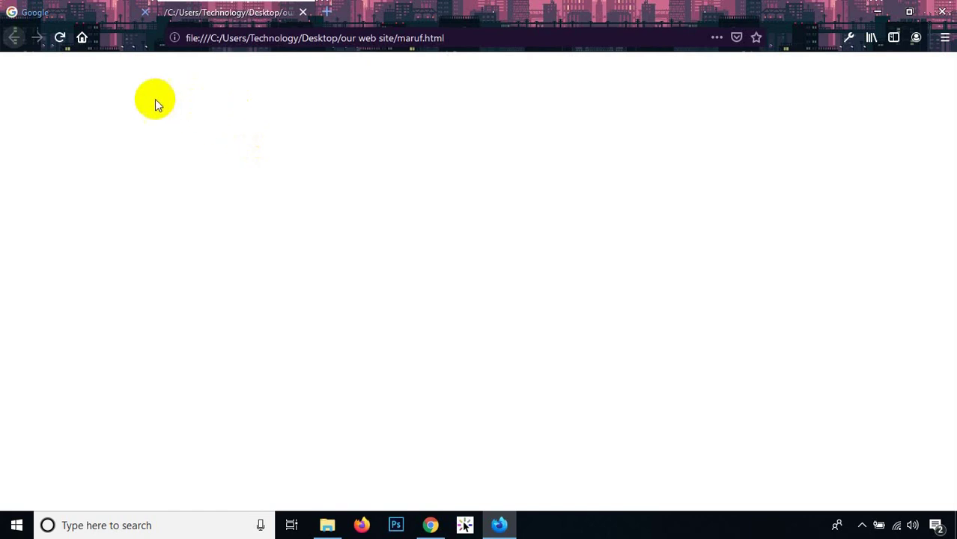
{"action": "left_click", "coordinate": [207, 30]}
{"action": "left_click", "coordinate": [60, 37]}
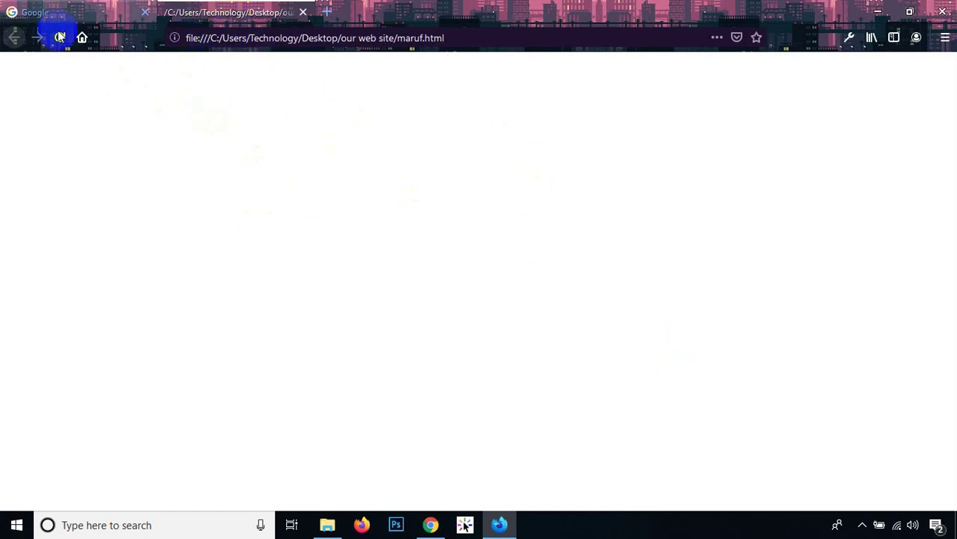
{"action": "left_click", "coordinate": [145, 27]}
{"action": "left_click", "coordinate": [101, 11]}
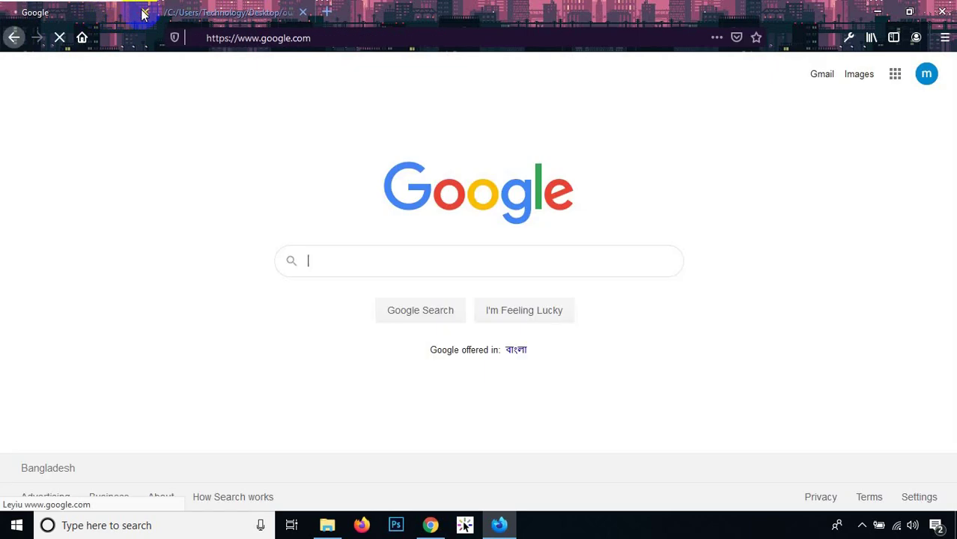
{"action": "left_click", "coordinate": [144, 13]}
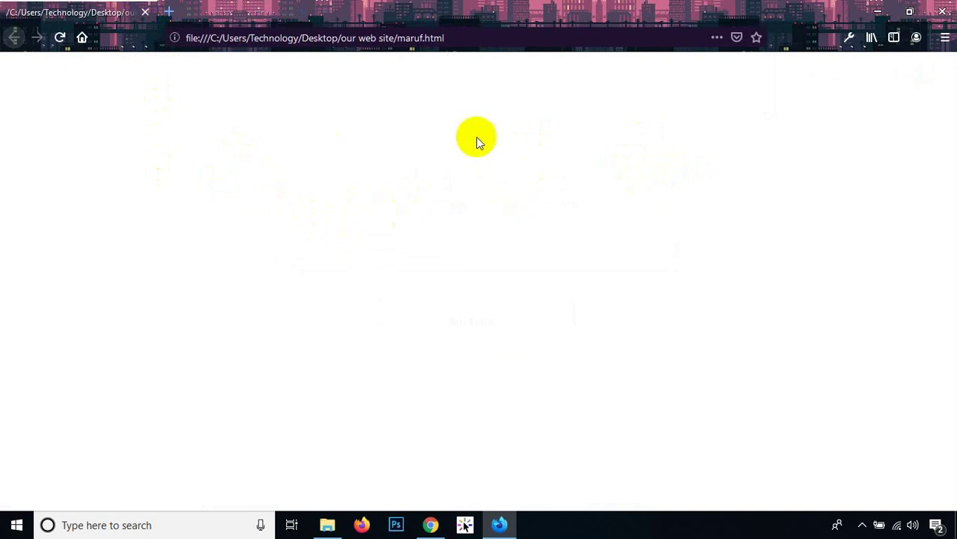
Step: Minimize the browser and folder windows, reopen the our web site folder from the desktop to view it, and minimize it again
{"action": "left_click", "coordinate": [879, 15]}
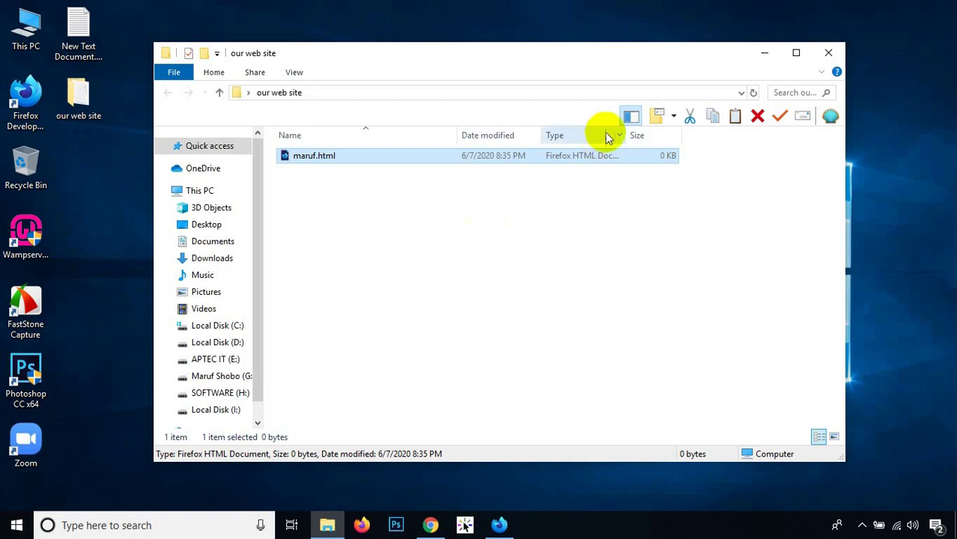
{"action": "left_click", "coordinate": [770, 57]}
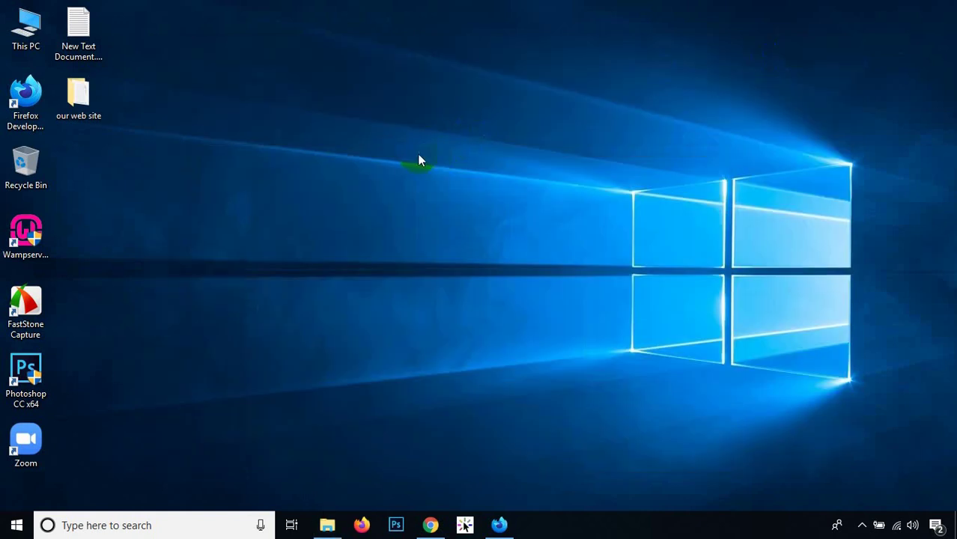
{"action": "left_click", "coordinate": [74, 102]}
{"action": "double_click", "coordinate": [75, 103]}
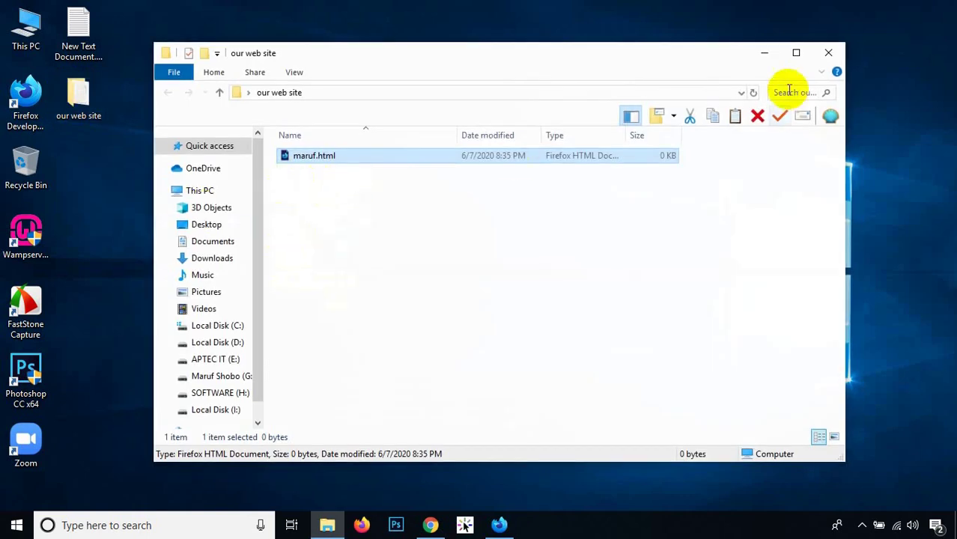
{"action": "left_click", "coordinate": [764, 52]}
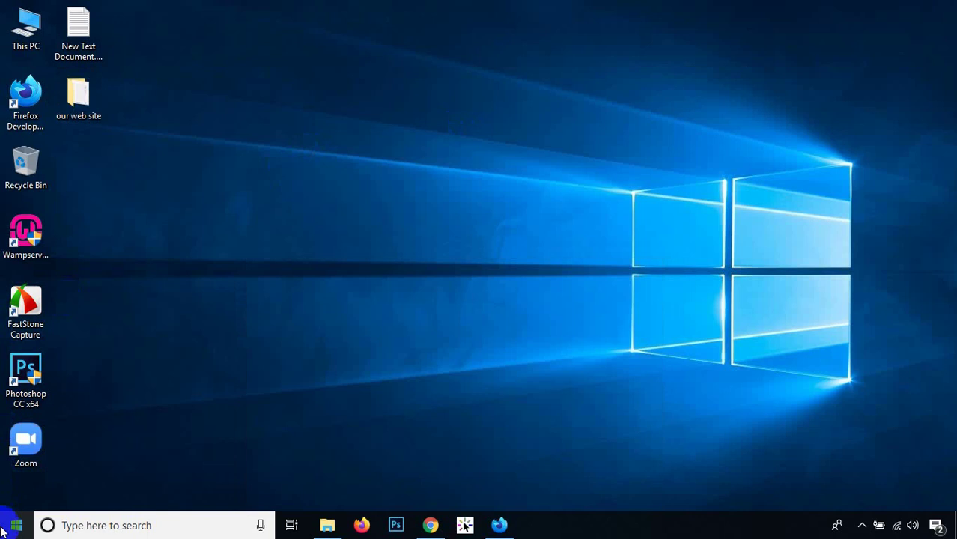
Step: Launch Visual Studio Code from the installed programs and close its Welcome page
{"action": "left_click", "coordinate": [5, 529]}
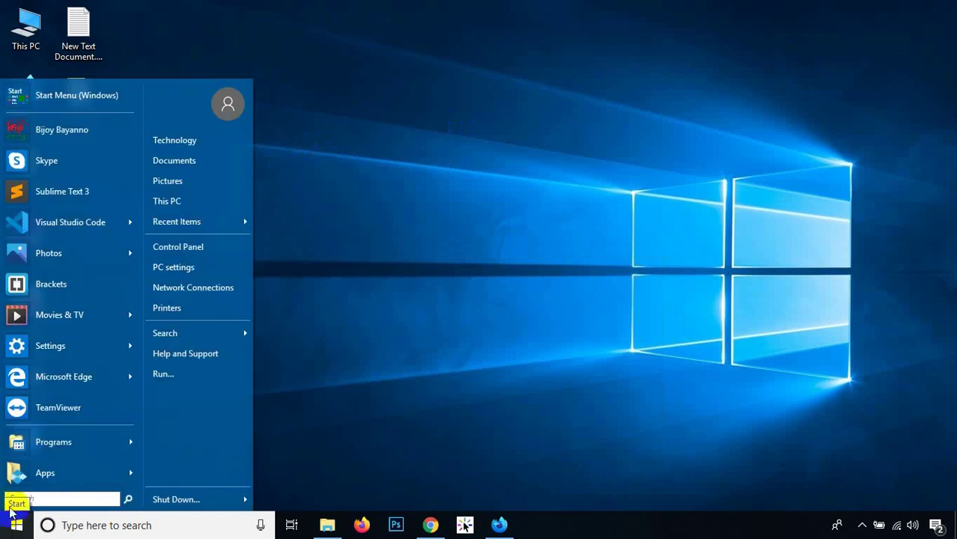
{"action": "mouse_move", "coordinate": [74, 230]}
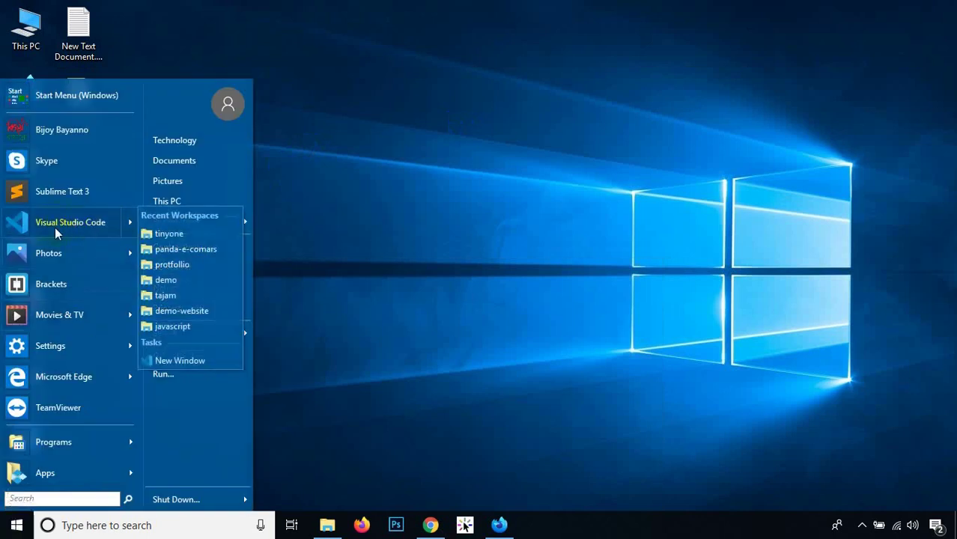
{"action": "mouse_move", "coordinate": [73, 443]}
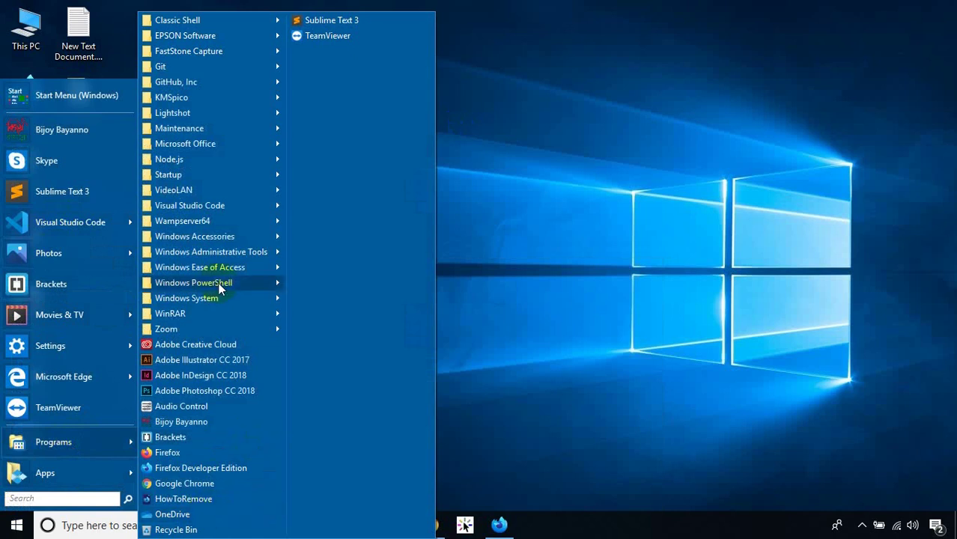
{"action": "mouse_move", "coordinate": [206, 208]}
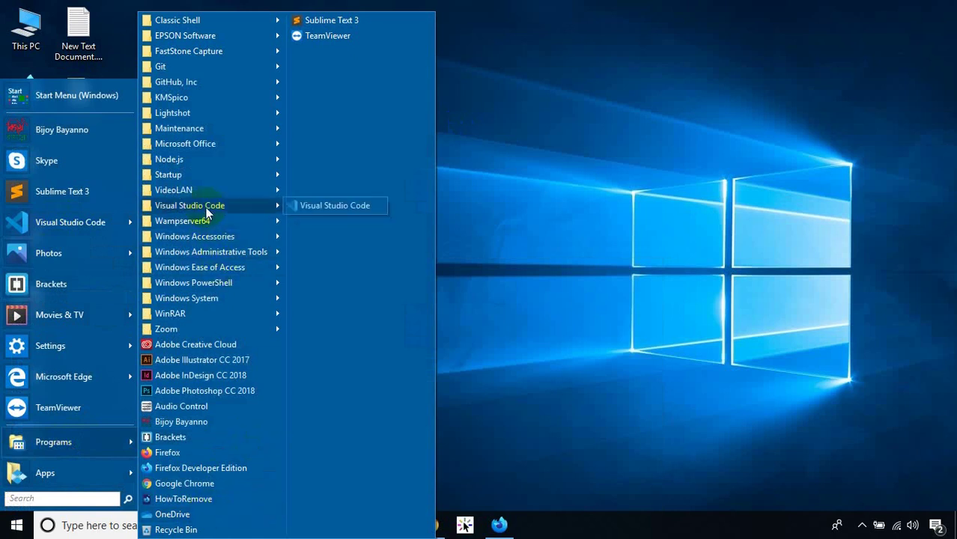
{"action": "left_click", "coordinate": [324, 204]}
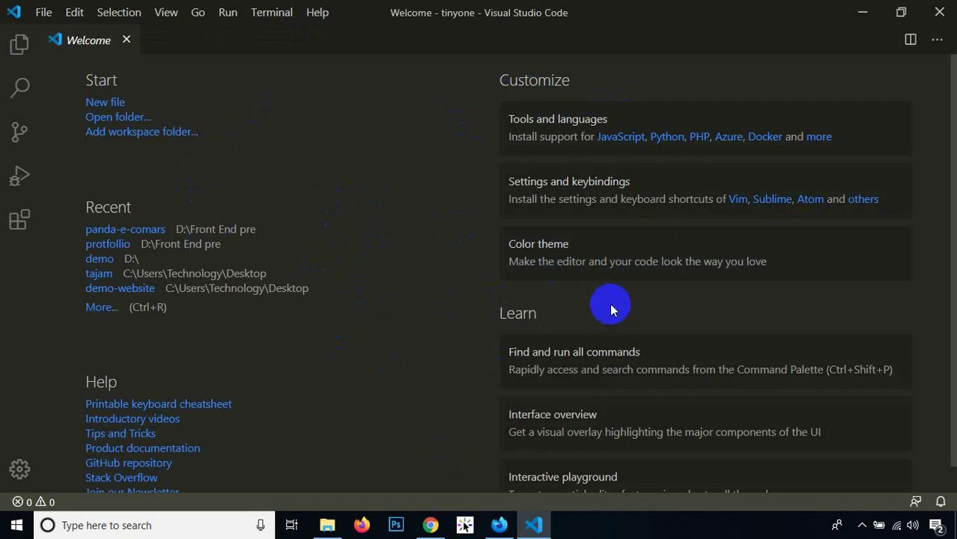
{"action": "left_click", "coordinate": [126, 40]}
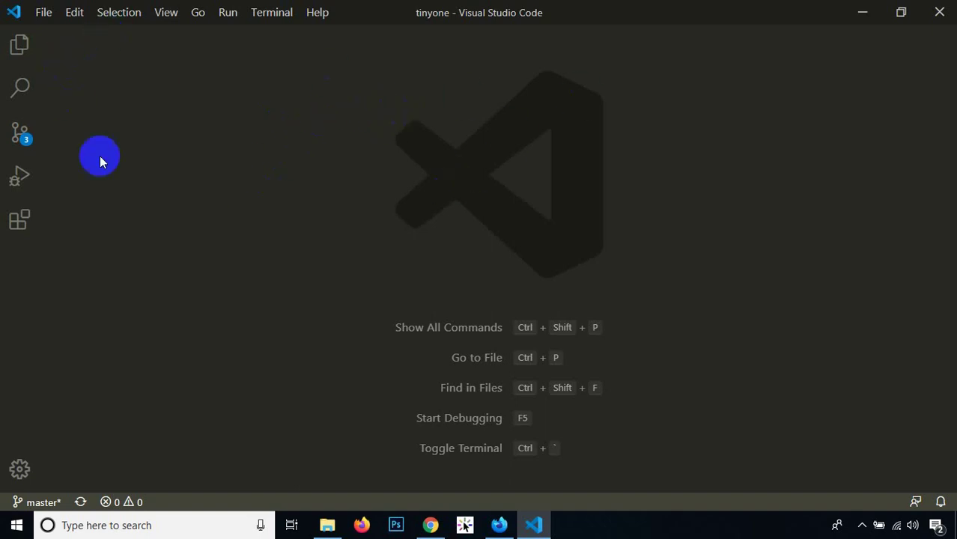
Step: Minimize Visual Studio Code and review the page in Firefox and the our web site folder, minimizing each window
{"action": "left_click", "coordinate": [860, 15]}
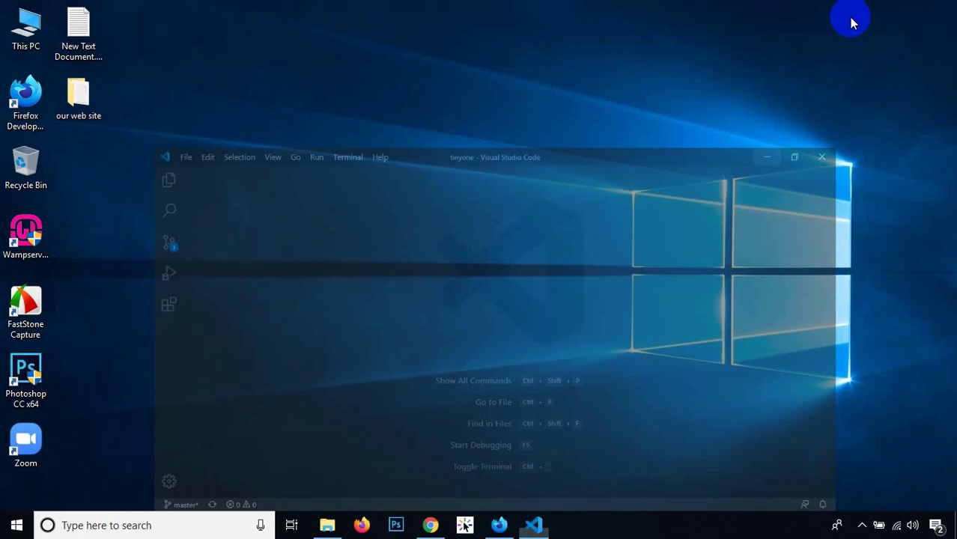
{"action": "left_click", "coordinate": [497, 522]}
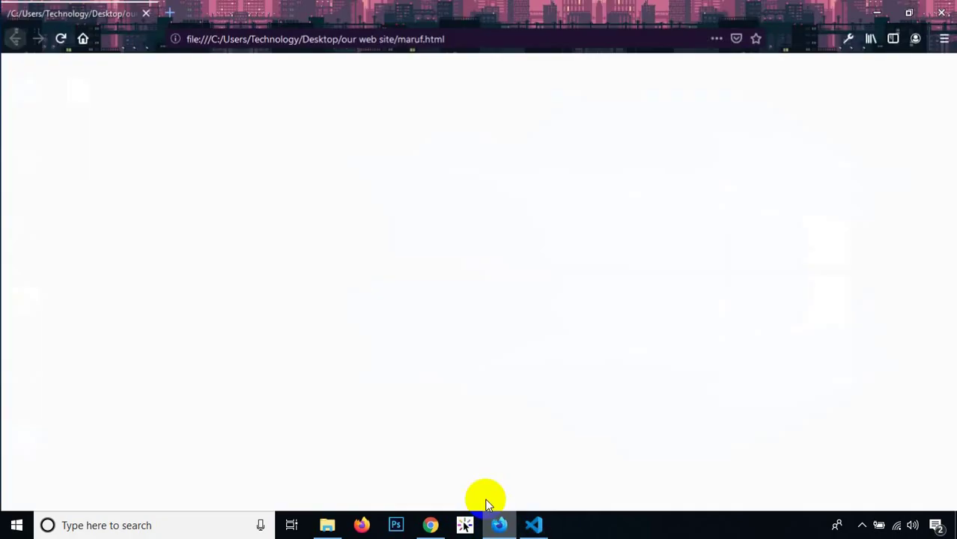
{"action": "left_click", "coordinate": [877, 12]}
{"action": "double_click", "coordinate": [78, 96]}
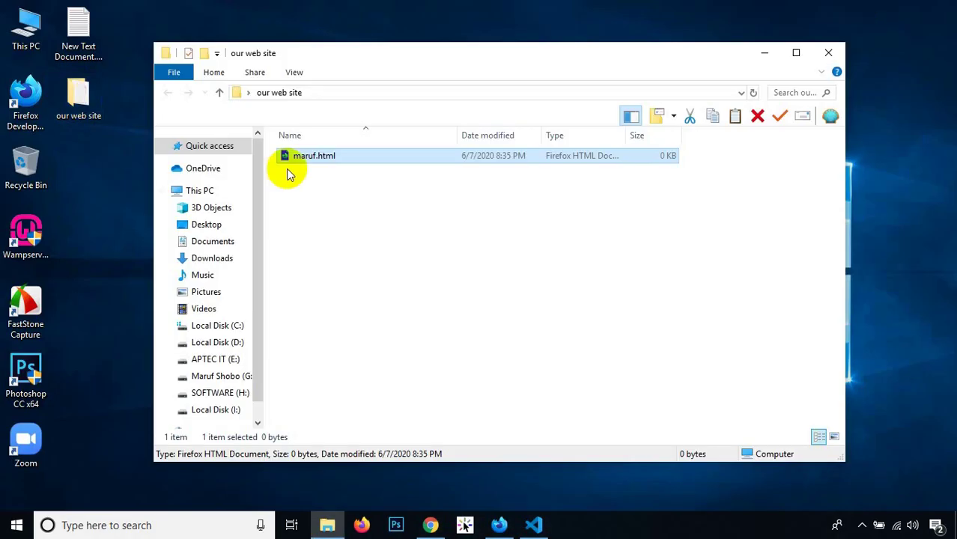
{"action": "left_click", "coordinate": [764, 52]}
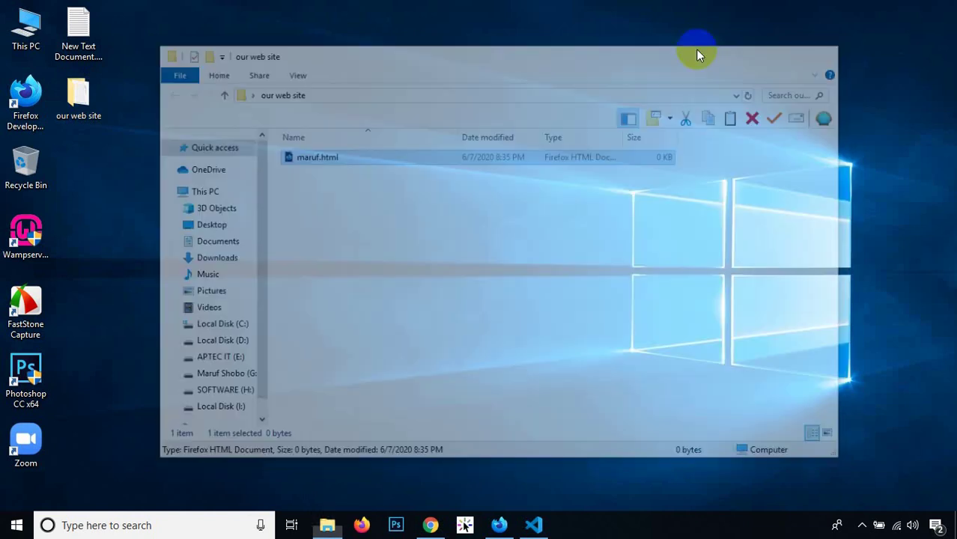
{"action": "left_click_drag", "start_coordinate": [165, 88], "coordinate": [90, 131]}
{"action": "left_click", "coordinate": [179, 127]}
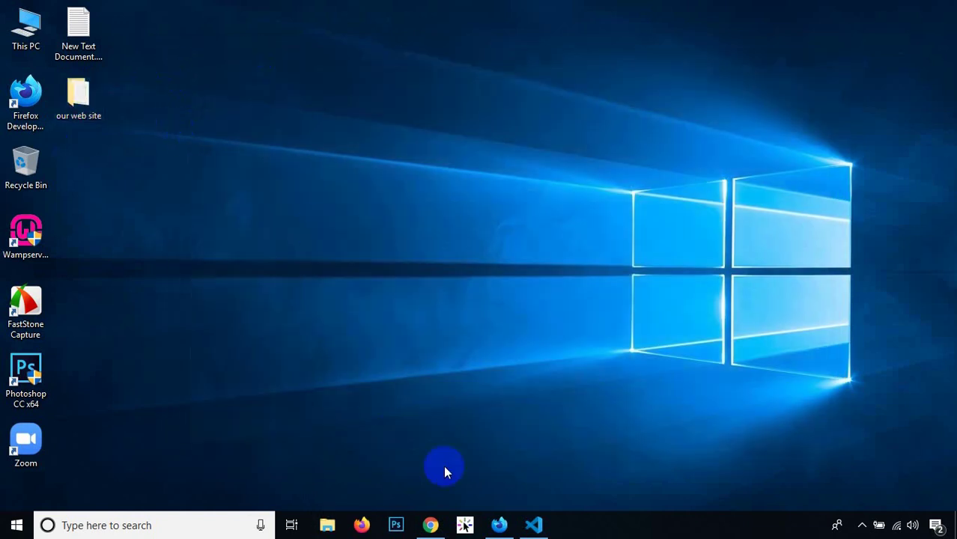
Step: Switch to Visual Studio Code and open the our web site folder from the Desktop as the working folder
{"action": "left_click", "coordinate": [533, 523]}
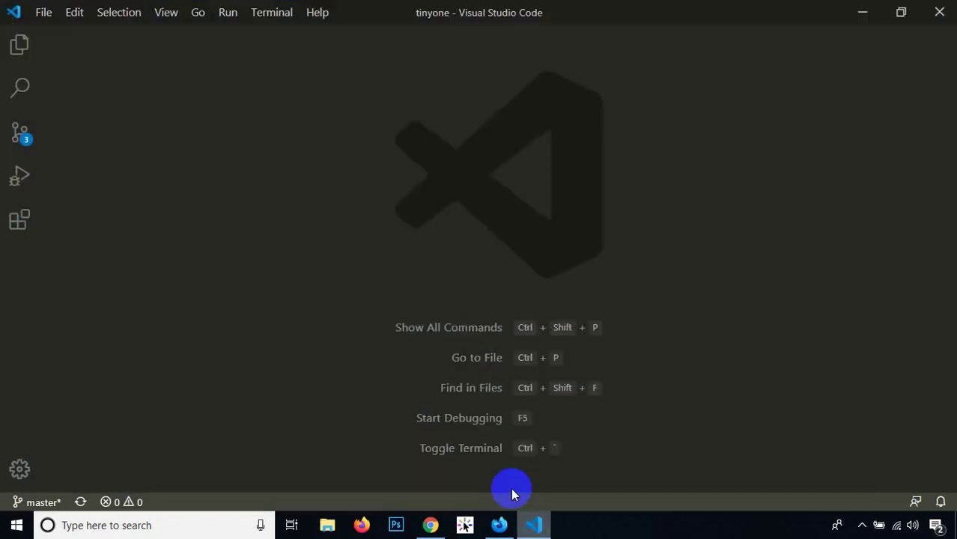
{"action": "left_click", "coordinate": [47, 19]}
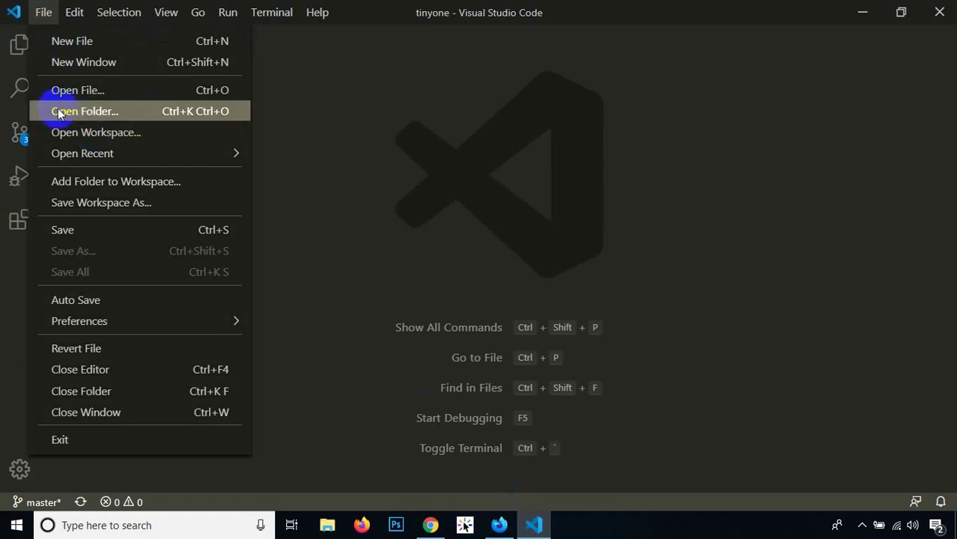
{"action": "left_click", "coordinate": [106, 116]}
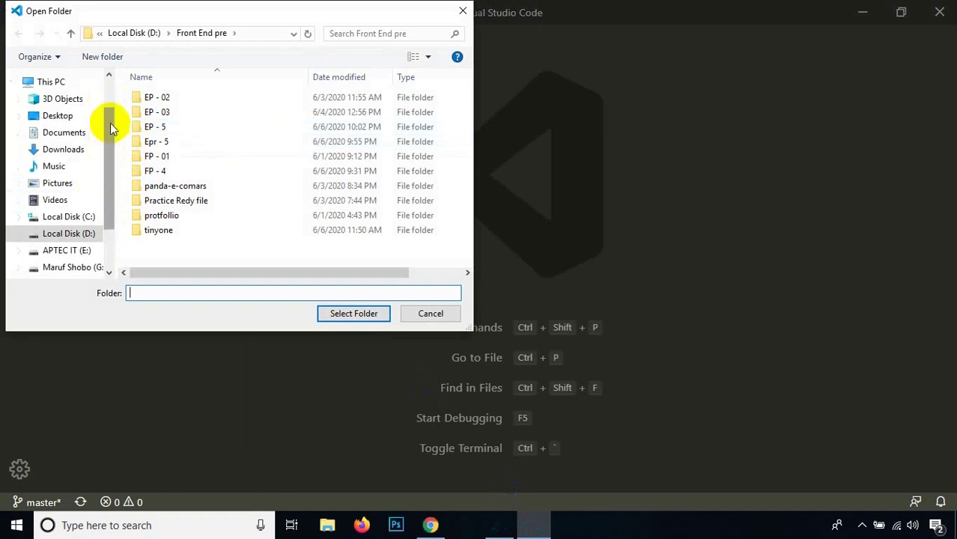
{"action": "scroll", "coordinate": [65, 215], "scroll_direction": "down", "scroll_amount": 1}
{"action": "scroll", "coordinate": [69, 218], "scroll_direction": "up", "scroll_amount": 1}
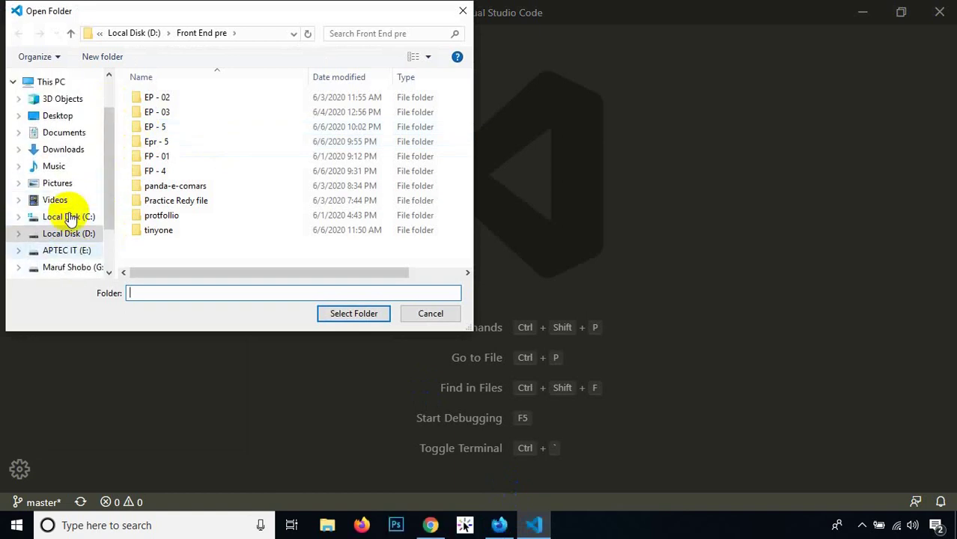
{"action": "left_click", "coordinate": [52, 120]}
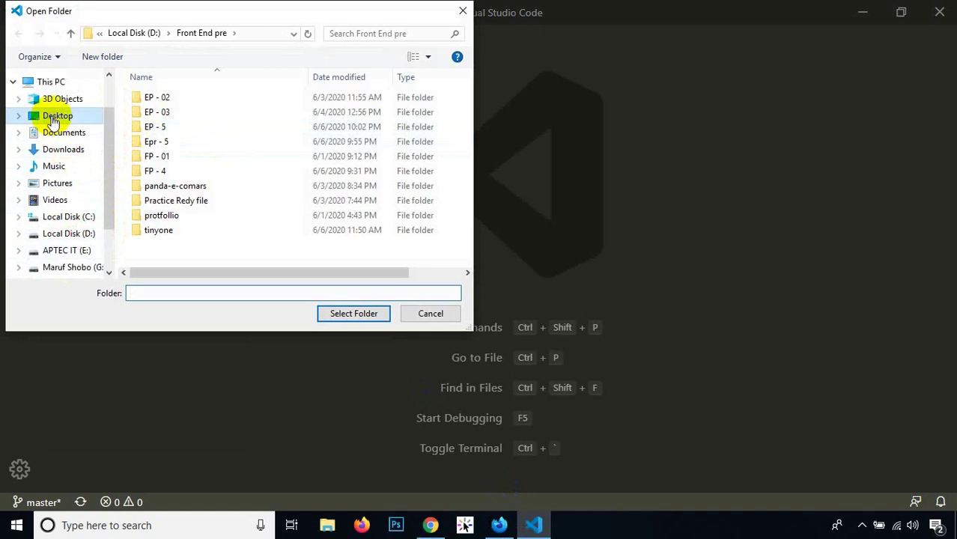
{"action": "left_click", "coordinate": [154, 126]}
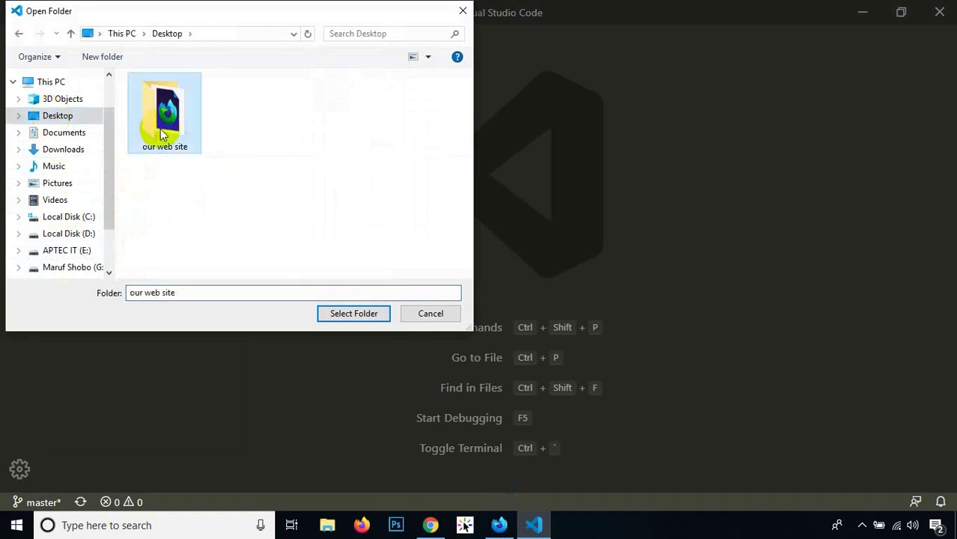
{"action": "left_click", "coordinate": [347, 318]}
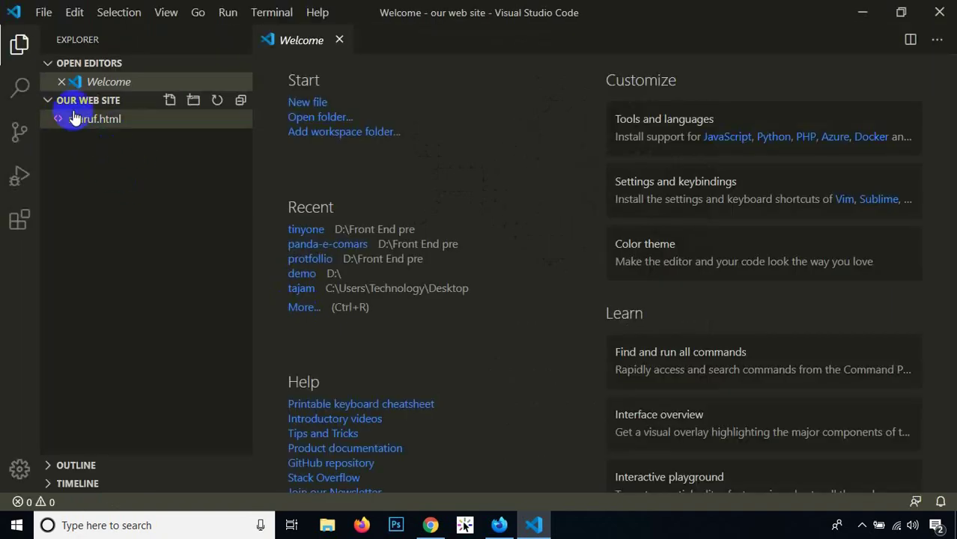
Step: Close the Welcome page and open the folder's HTML file in the editor
{"action": "left_click", "coordinate": [339, 41]}
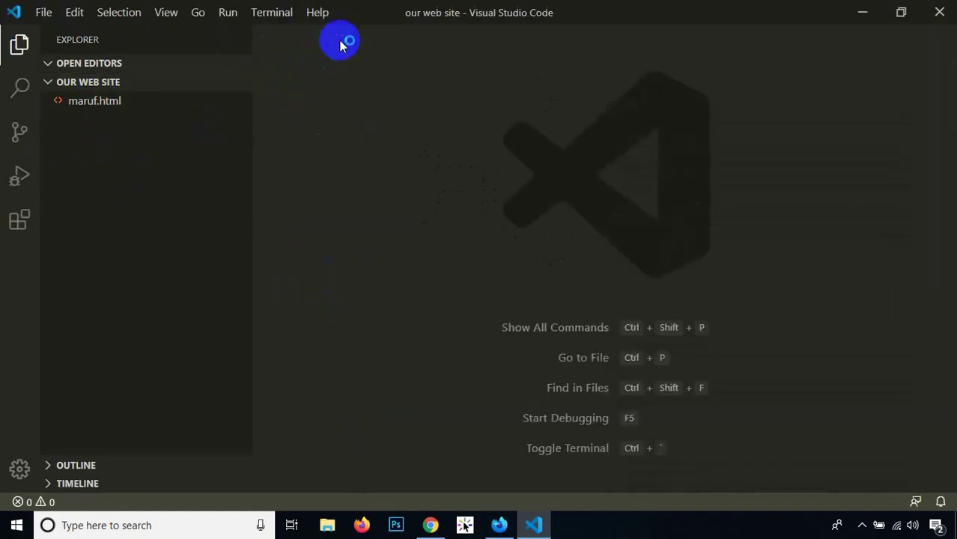
{"action": "left_click", "coordinate": [101, 105]}
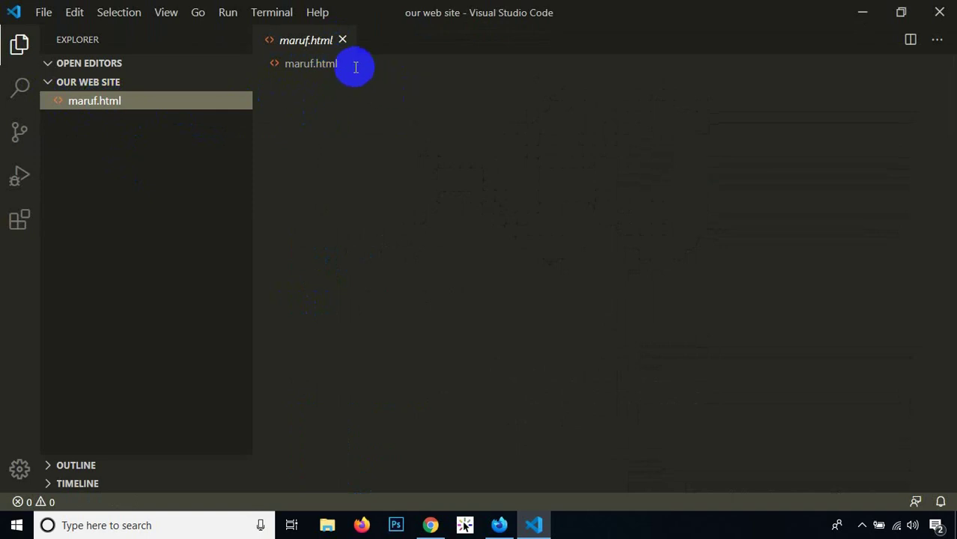
{"action": "left_click", "coordinate": [303, 93]}
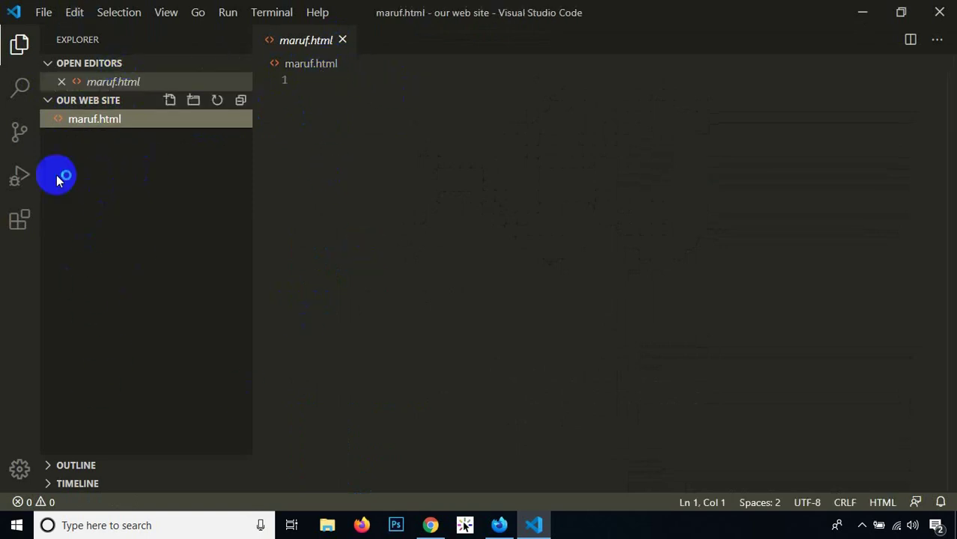
Step: Toggle the Explorer side bar off and on, and leave it hidden
{"action": "left_click", "coordinate": [20, 45]}
{"action": "left_click", "coordinate": [20, 45]}
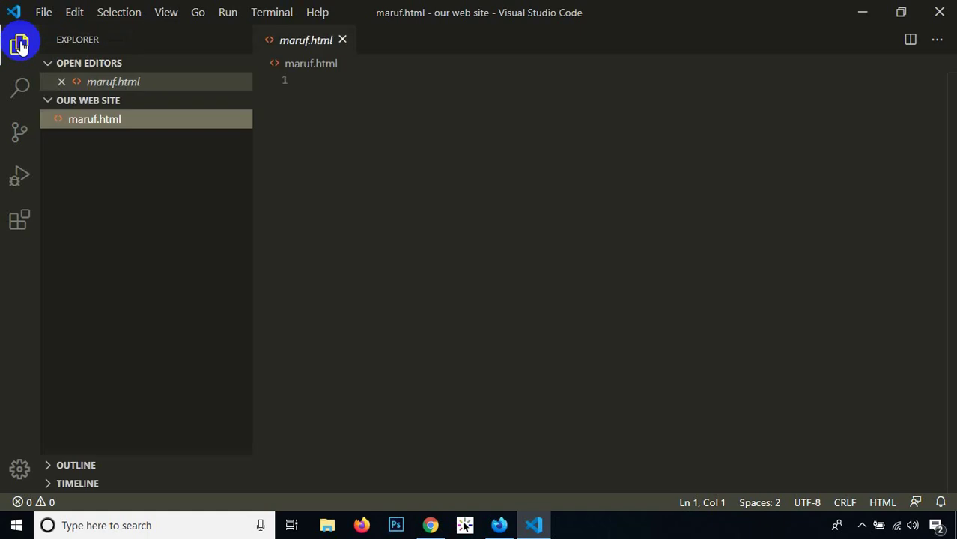
{"action": "left_click", "coordinate": [20, 45]}
{"action": "left_click", "coordinate": [20, 45]}
{"action": "left_click", "coordinate": [20, 45]}
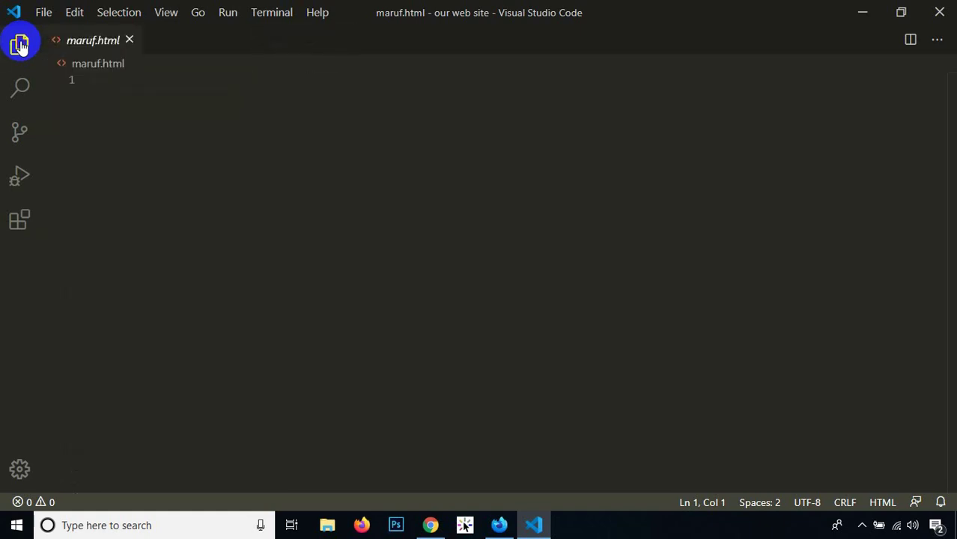
{"action": "left_click", "coordinate": [19, 45]}
{"action": "left_click", "coordinate": [20, 45]}
{"action": "left_click", "coordinate": [19, 45]}
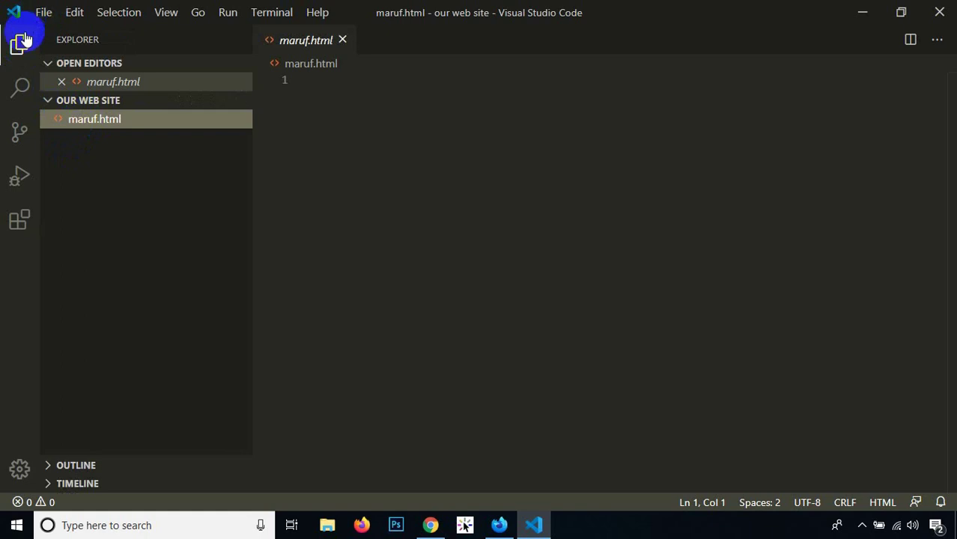
{"action": "left_click", "coordinate": [20, 43]}
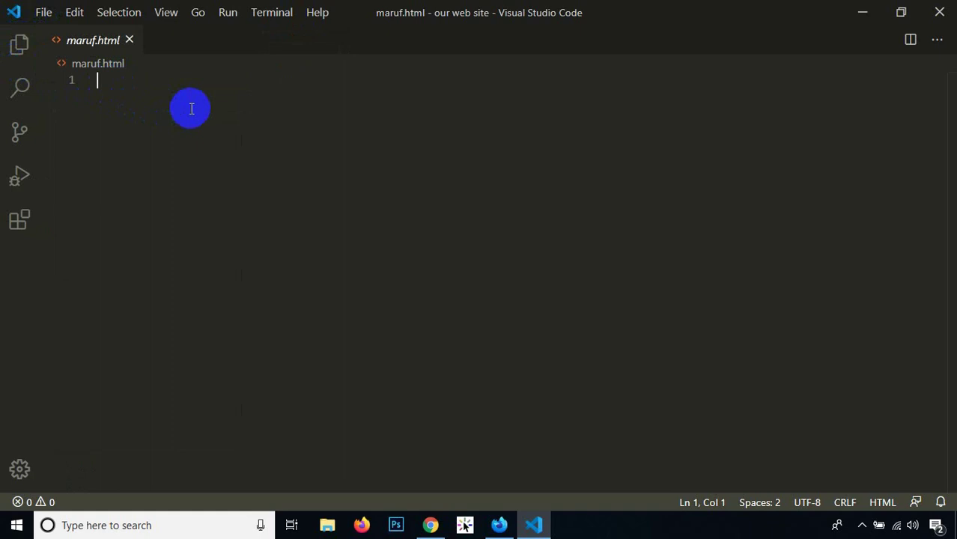
Step: Zoom in the editor interface by one level, then check the HTML page in Firefox and minimize the browser
{"action": "key", "text": "ctrl+equal"}
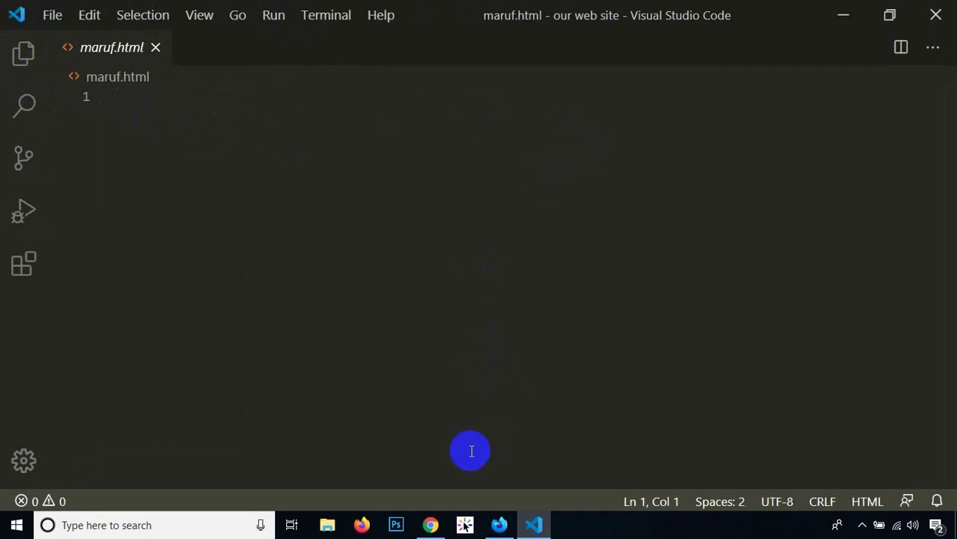
{"action": "left_click", "coordinate": [488, 527]}
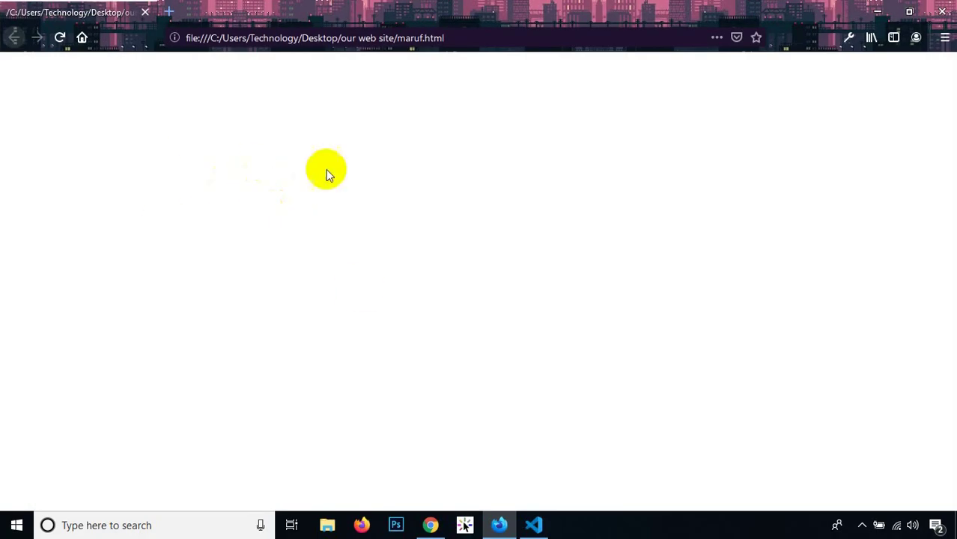
{"action": "left_click", "coordinate": [878, 11]}
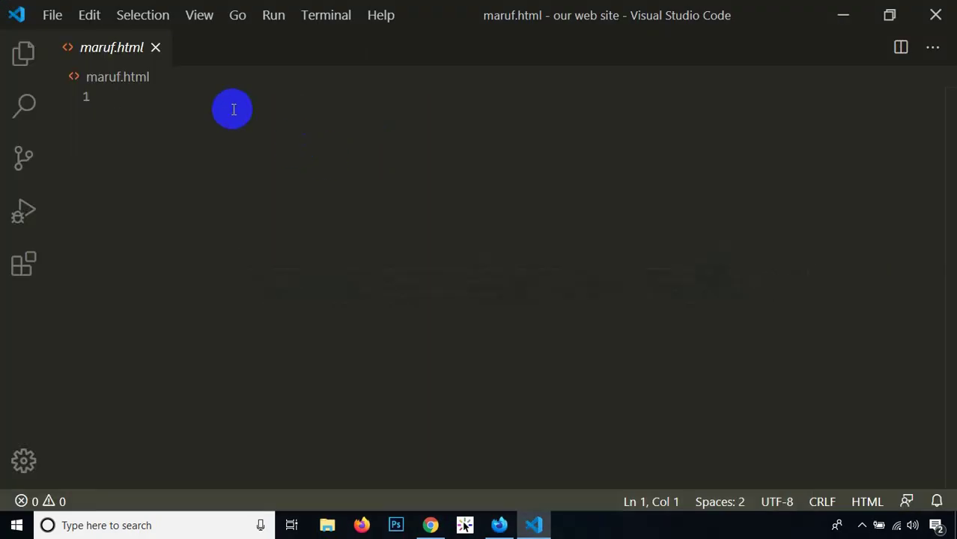
Step: Write "Welcome to our website" on line 1 of the HTML file and save the file
{"action": "type", "text": "Welco"}
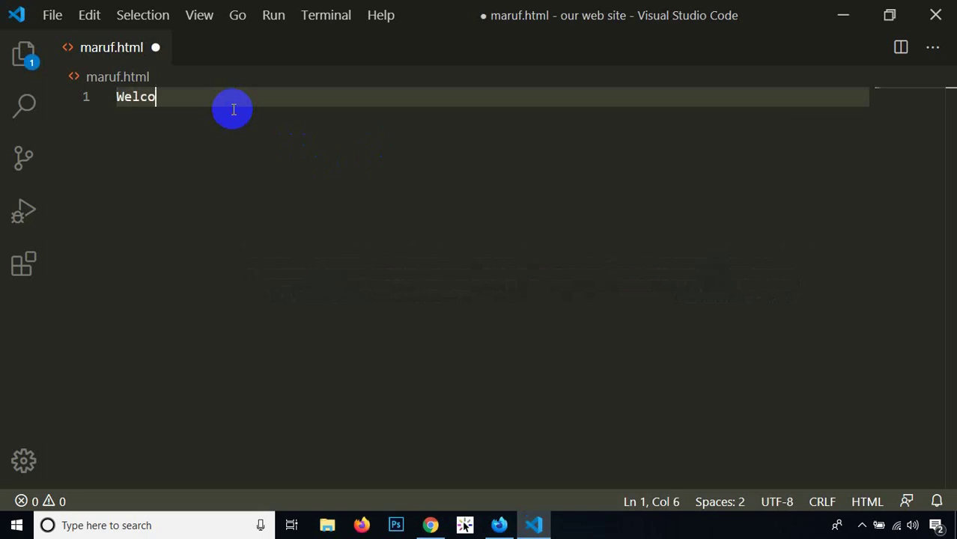
{"action": "type", "text": "me to O"}
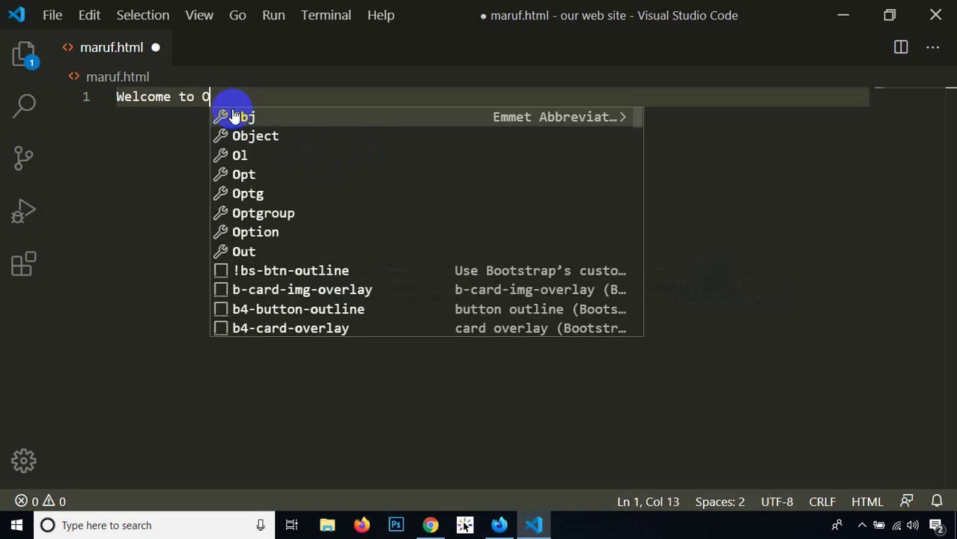
{"action": "key", "text": "BackSpace"}
{"action": "type", "text": "our "}
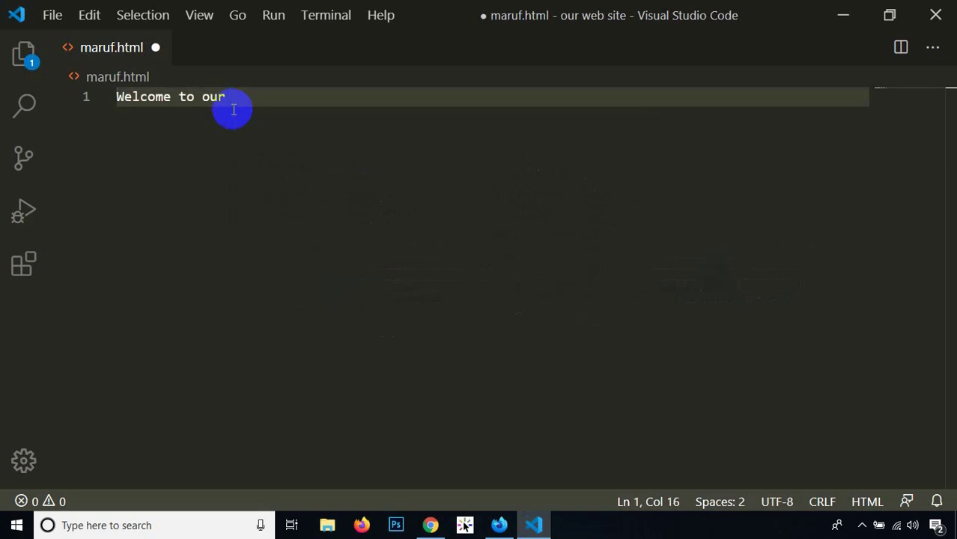
{"action": "type", "text": "website"}
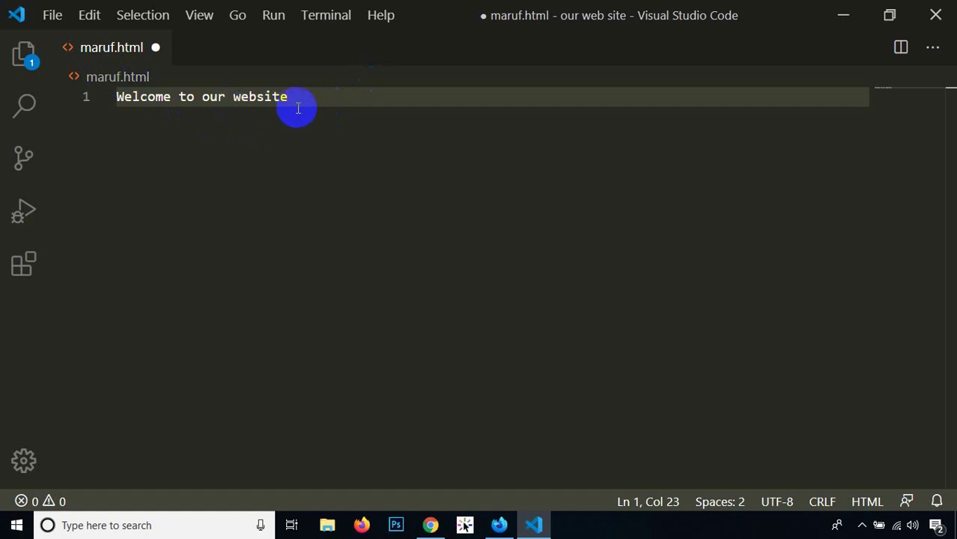
{"action": "key", "text": "ctrl+s"}
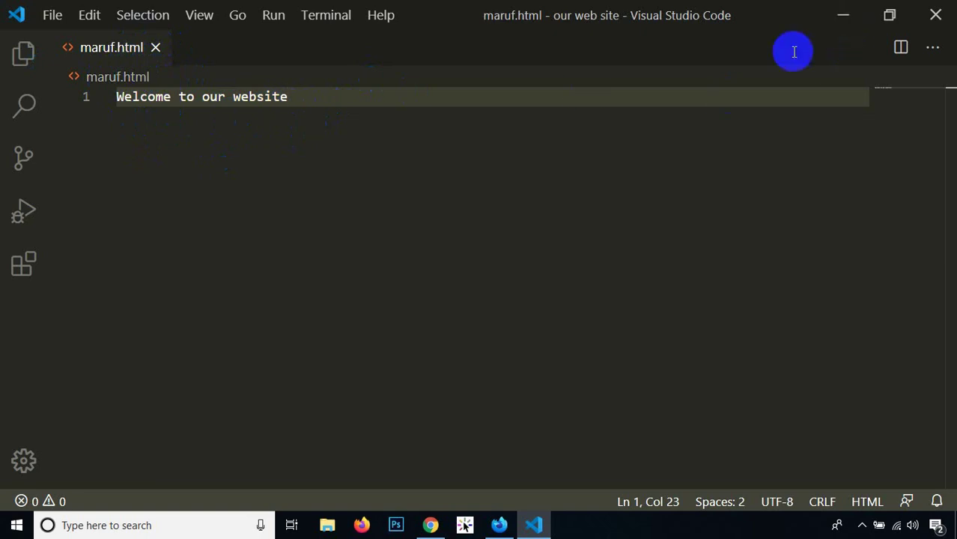
Step: Switch to Firefox to check the saved HTML page
{"action": "left_click", "coordinate": [499, 525]}
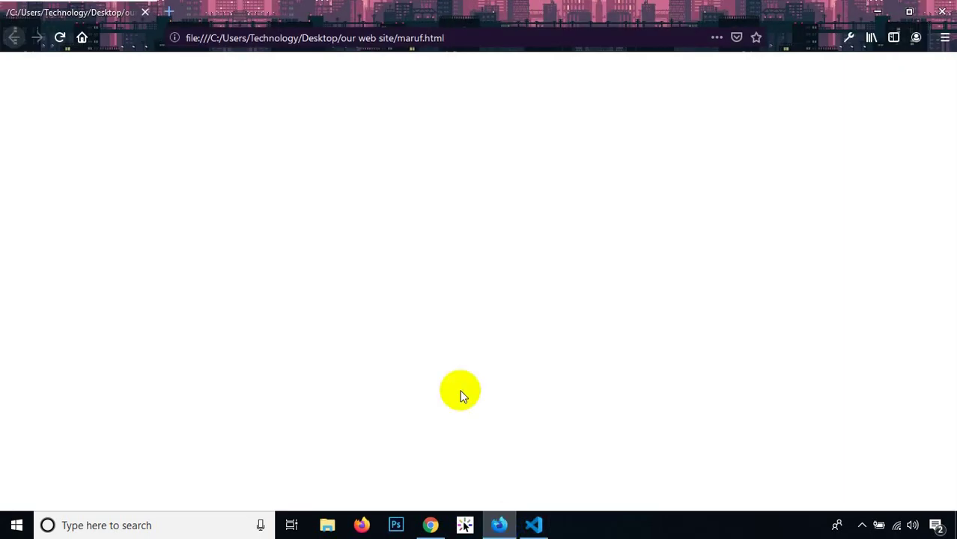